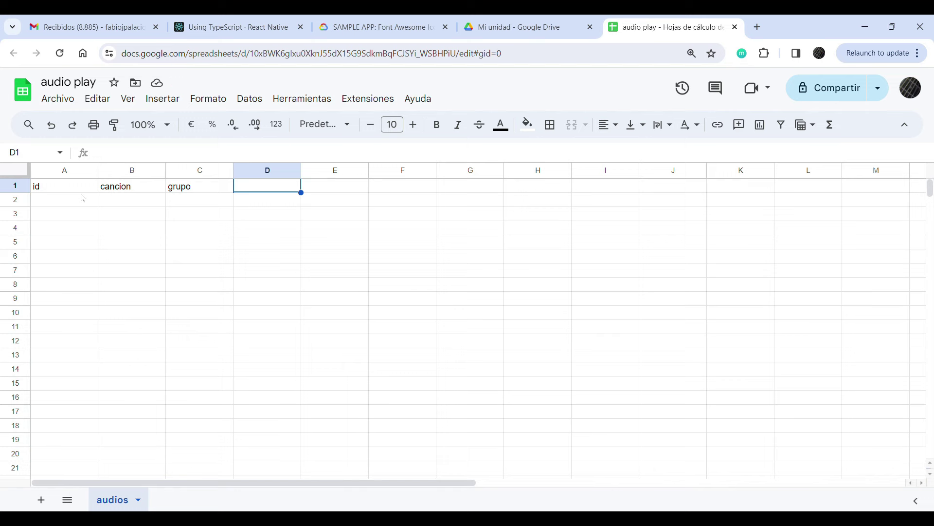
Enter the header audio in D1 and format the headers A1:D1 in bold with a light blue fill
{"action": "type", "text": "audio"}
{"action": "key", "text": "Return"}
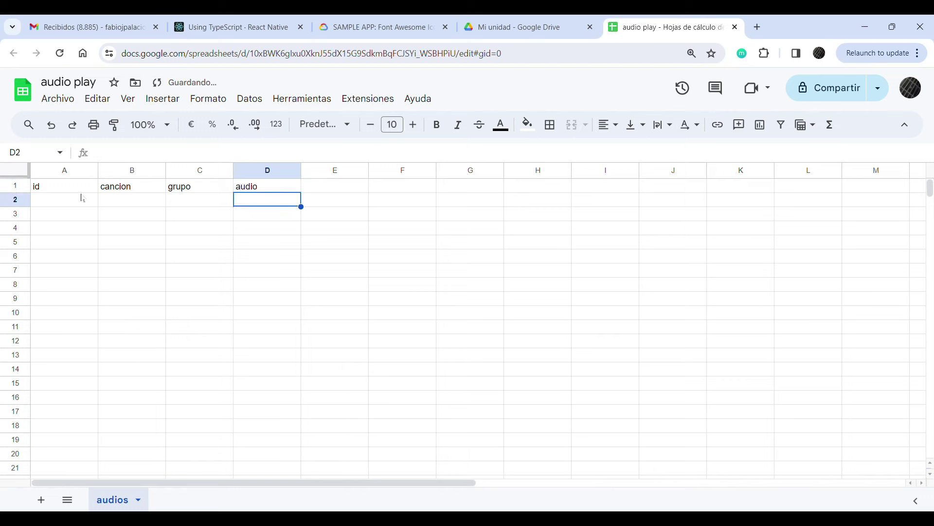
{"action": "left_click_drag", "start_coordinate": [73, 186], "coordinate": [273, 191]}
{"action": "left_click", "coordinate": [436, 125]}
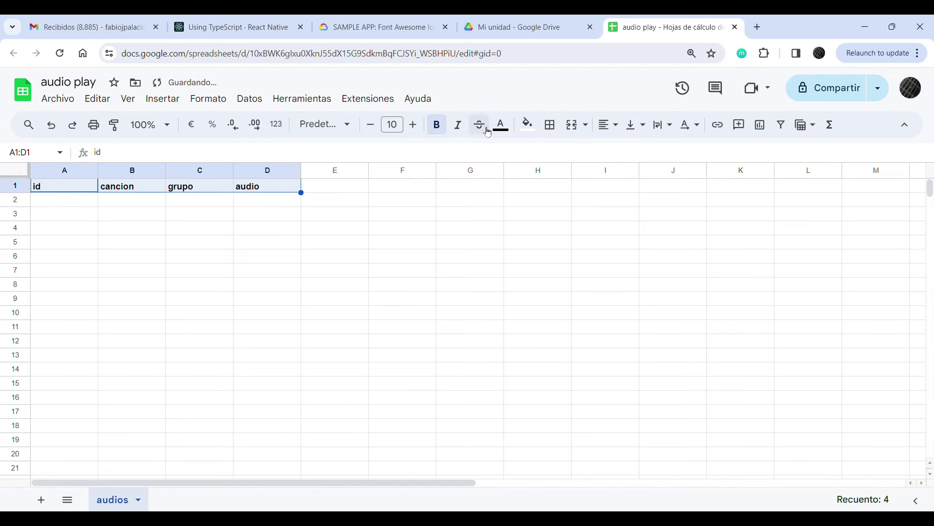
{"action": "left_click", "coordinate": [525, 125]}
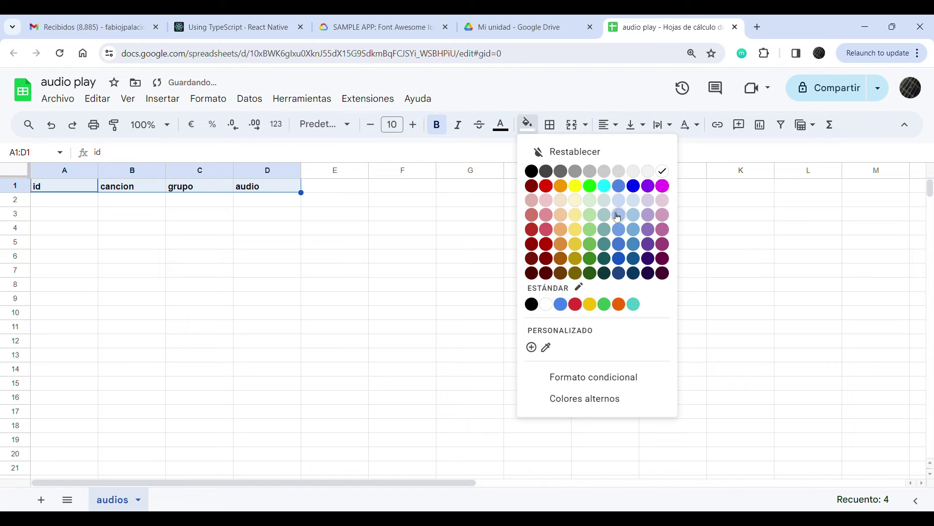
{"action": "left_click", "coordinate": [620, 206]}
{"action": "left_click", "coordinate": [480, 227]}
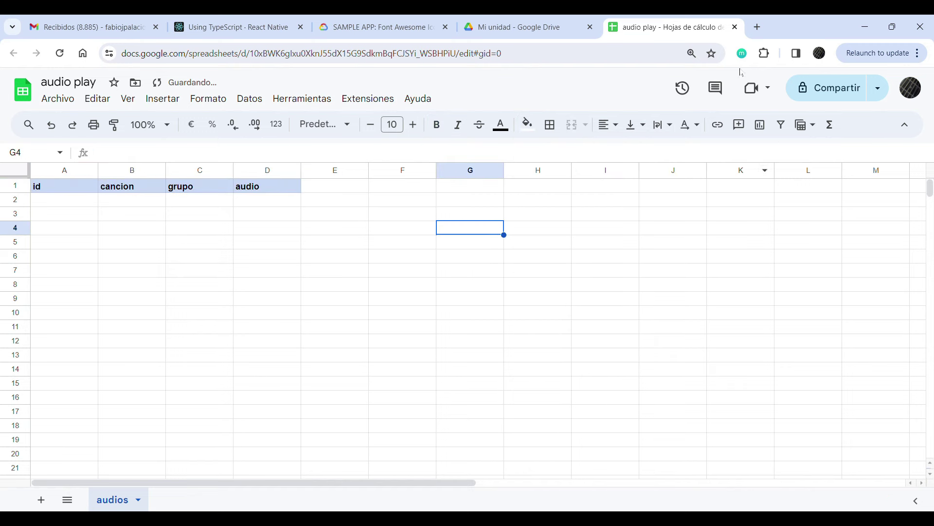
Open AppSheet at appsheet.com in a new browser tab
{"action": "left_click", "coordinate": [758, 29]}
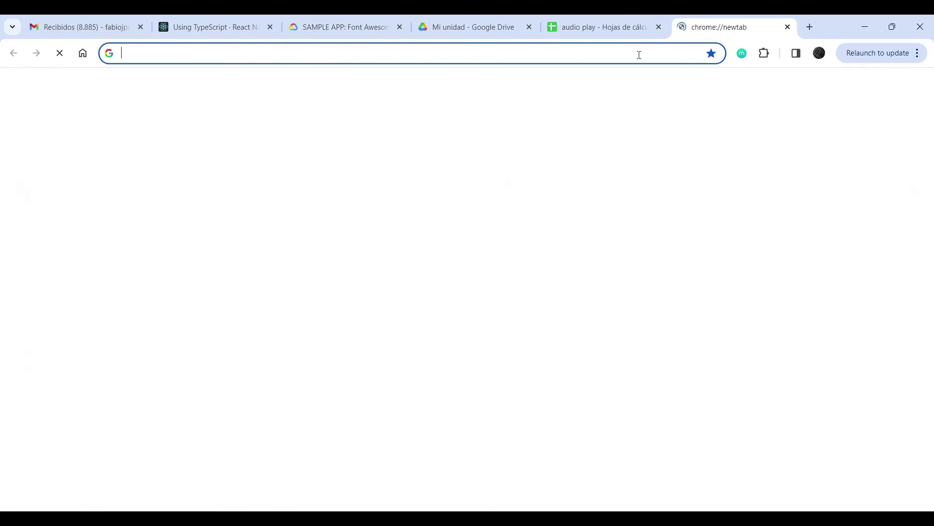
{"action": "type", "text": "appsheet.com"}
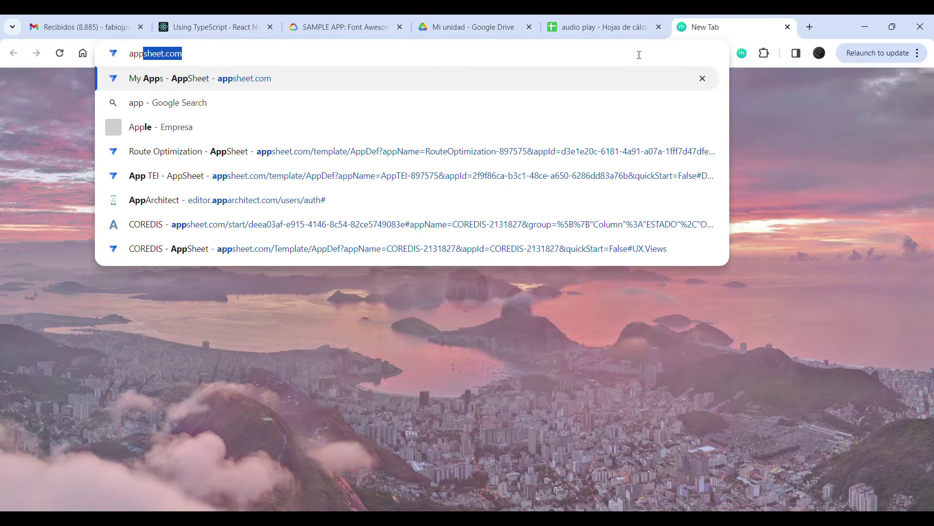
{"action": "key", "text": "Return"}
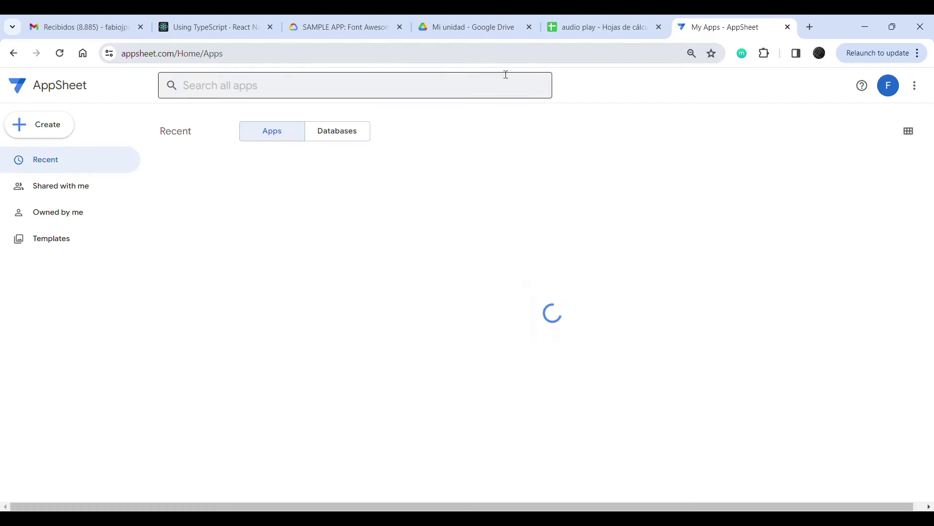
Create a new app named Audio Play in the Field Service category and proceed to choosing its data
{"action": "left_click", "coordinate": [54, 126]}
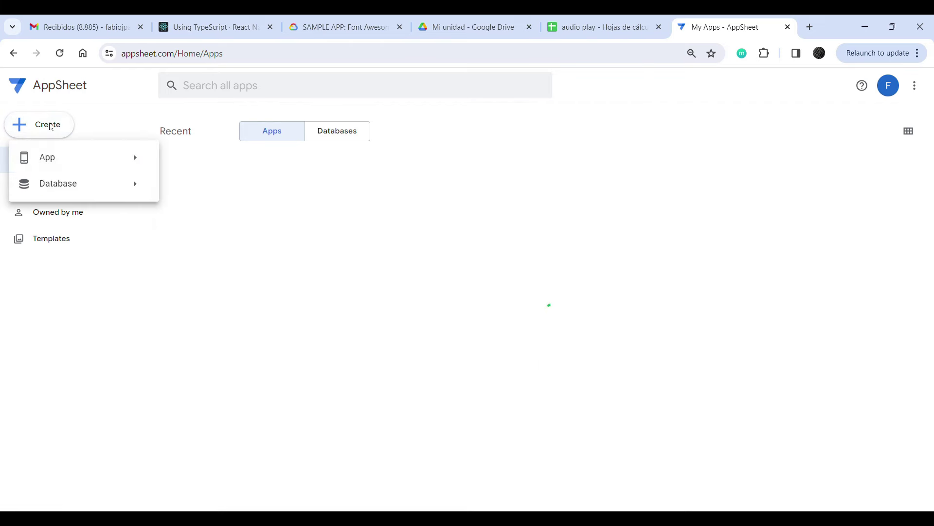
{"action": "mouse_move", "coordinate": [71, 157]}
{"action": "left_click", "coordinate": [206, 156]}
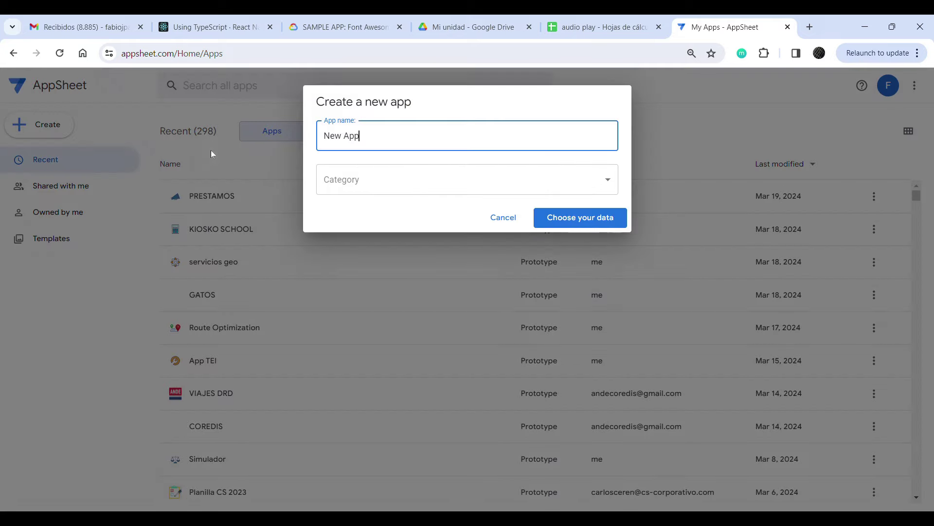
{"action": "double_click", "coordinate": [351, 136]}
{"action": "key", "text": "ctrl+a"}
{"action": "type", "text": "A"}
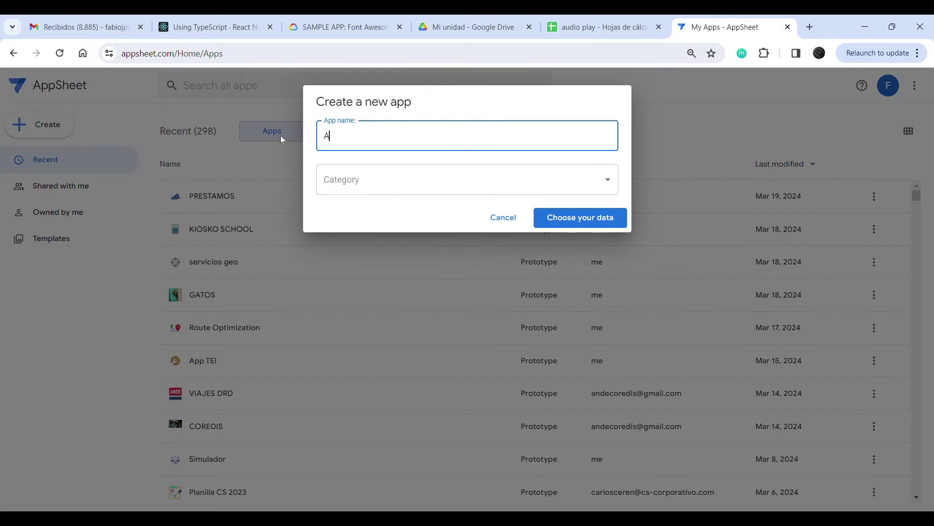
{"action": "type", "text": "udio Play"}
{"action": "left_click", "coordinate": [357, 179]}
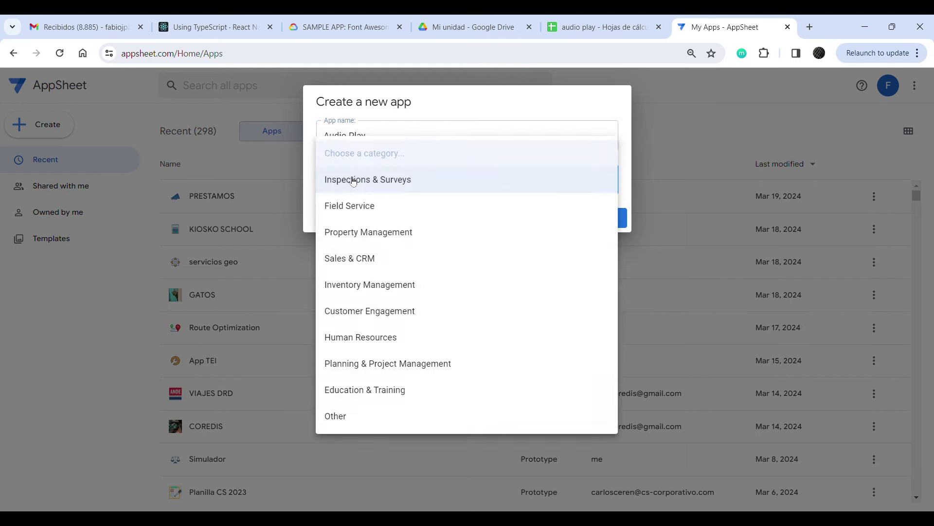
{"action": "left_click", "coordinate": [362, 210]}
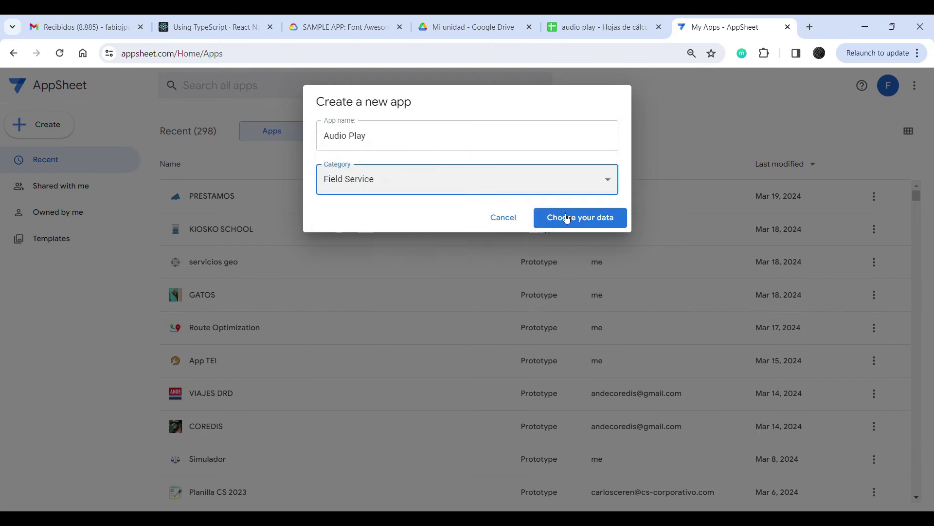
{"action": "left_click", "coordinate": [595, 225]}
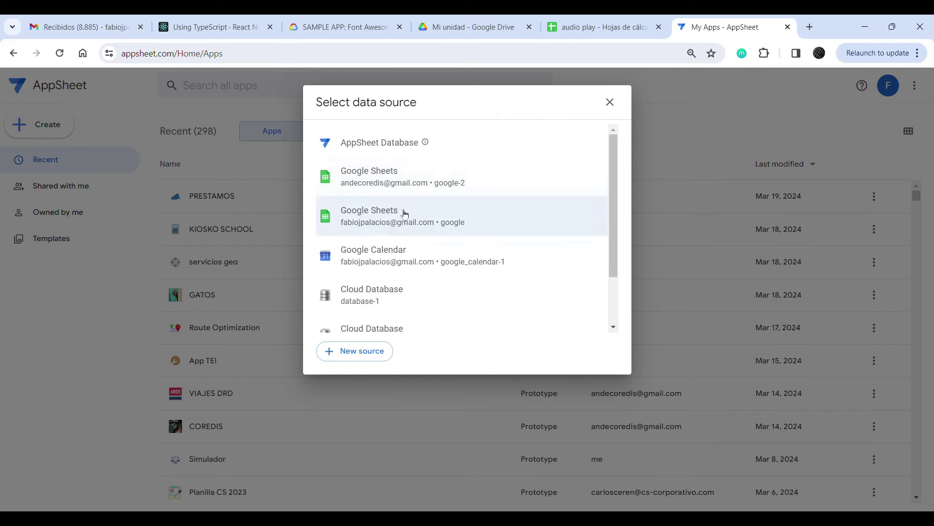
Connect the app to the audio play spreadsheet from the google Google Sheets source
{"action": "left_click", "coordinate": [390, 212]}
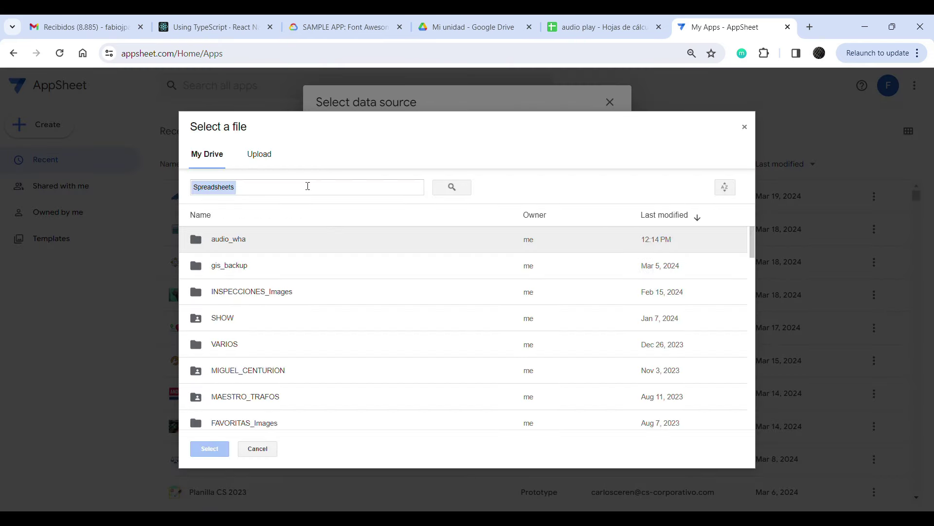
{"action": "type", "text": "a"}
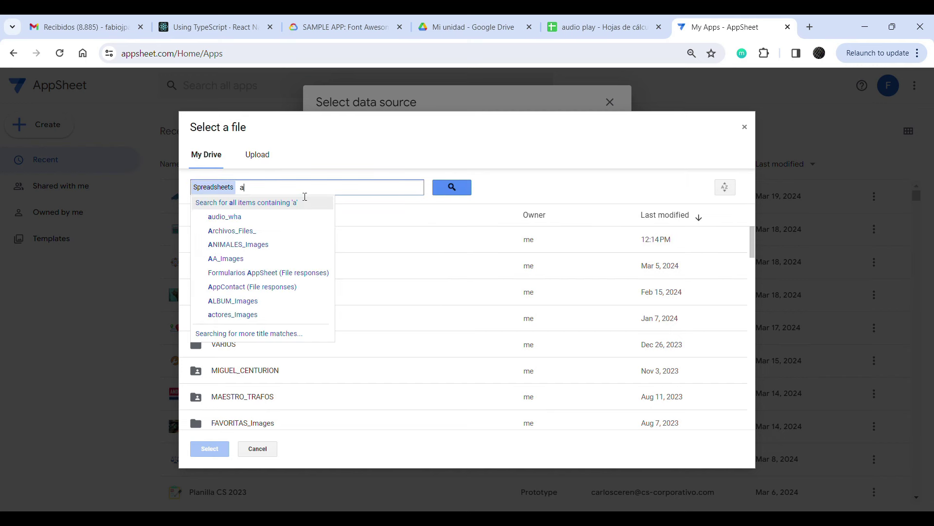
{"action": "type", "text": "udio play"}
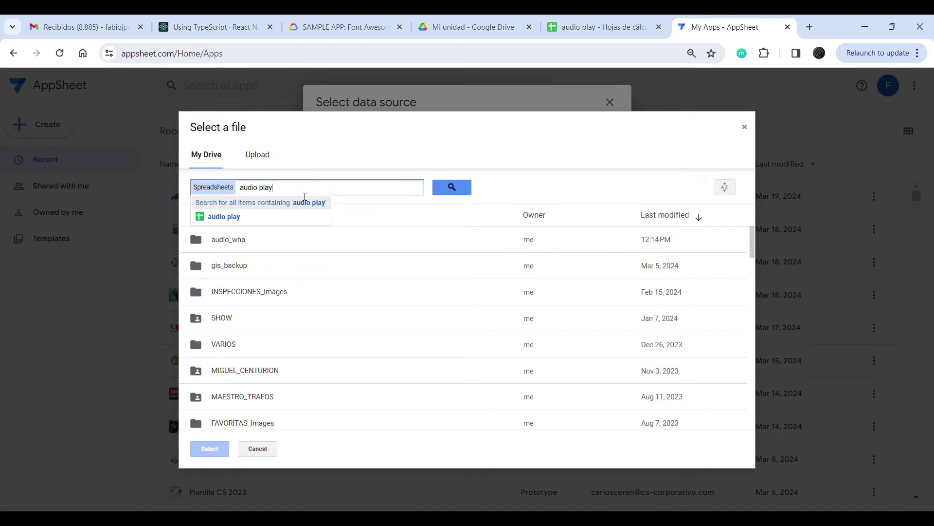
{"action": "left_click", "coordinate": [233, 220]}
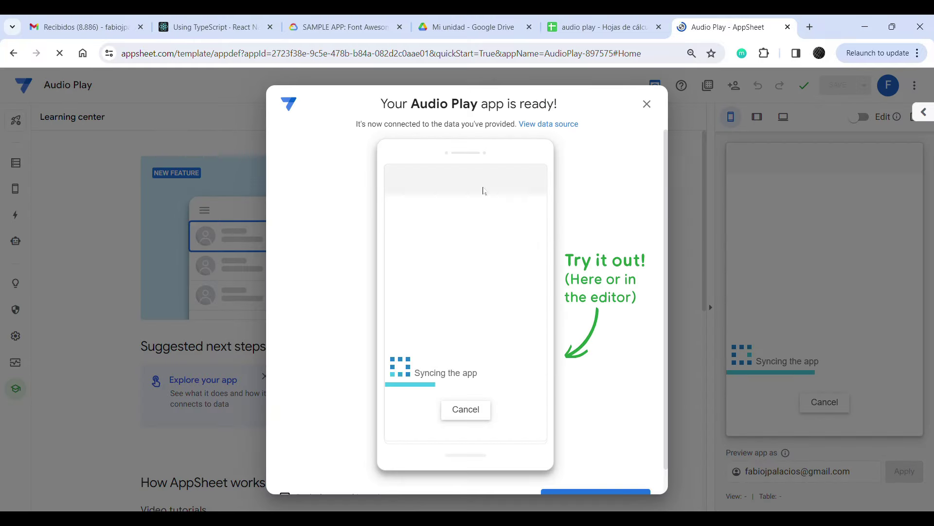
Dismiss the app-ready message and hide the id column in the audios table's data settings
{"action": "left_click", "coordinate": [650, 106]}
{"action": "left_click", "coordinate": [16, 163]}
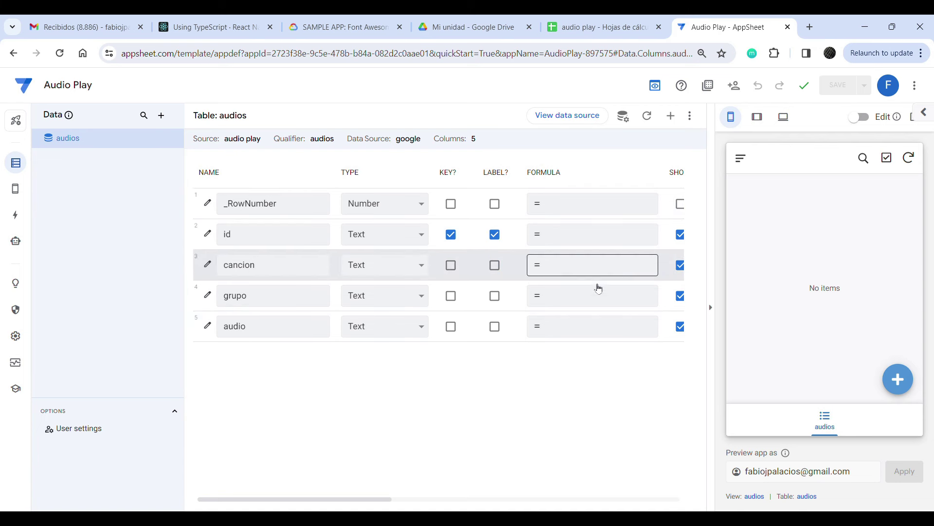
{"action": "left_click_drag", "start_coordinate": [372, 501], "coordinate": [493, 505]}
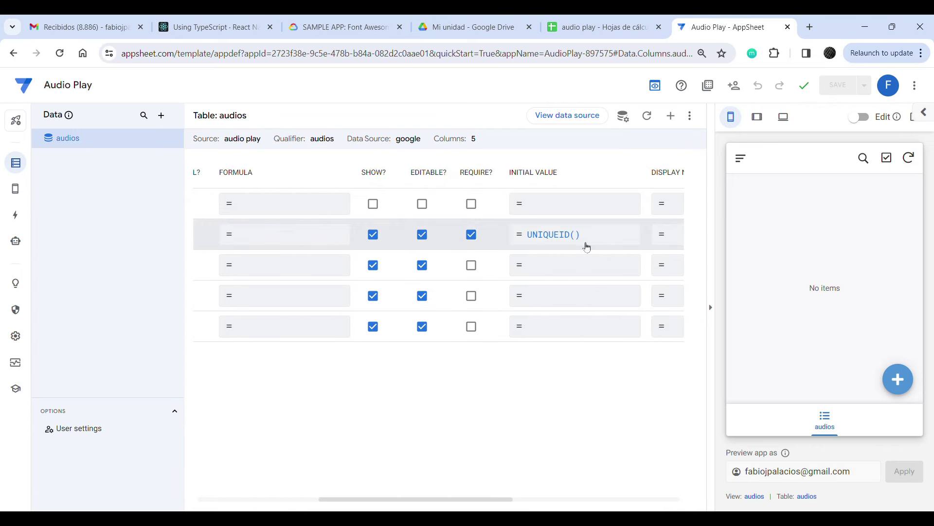
{"action": "left_click", "coordinate": [373, 235]}
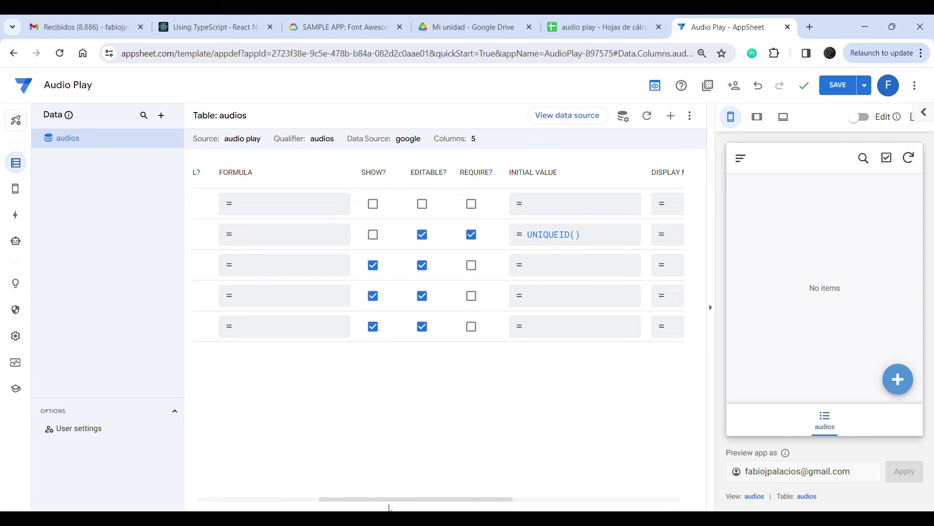
Make cancion the label column of the audios table instead of id
{"action": "left_click_drag", "start_coordinate": [403, 504], "coordinate": [282, 505]}
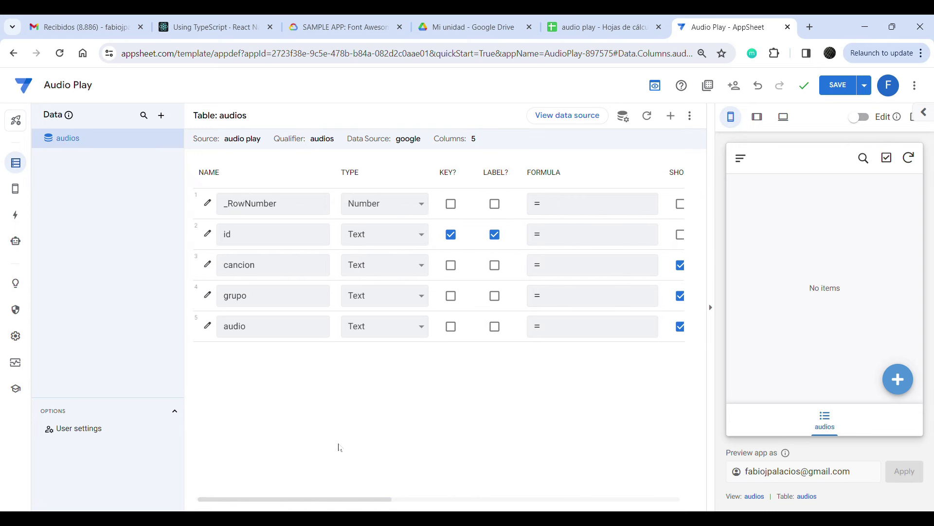
{"action": "left_click", "coordinate": [496, 266]}
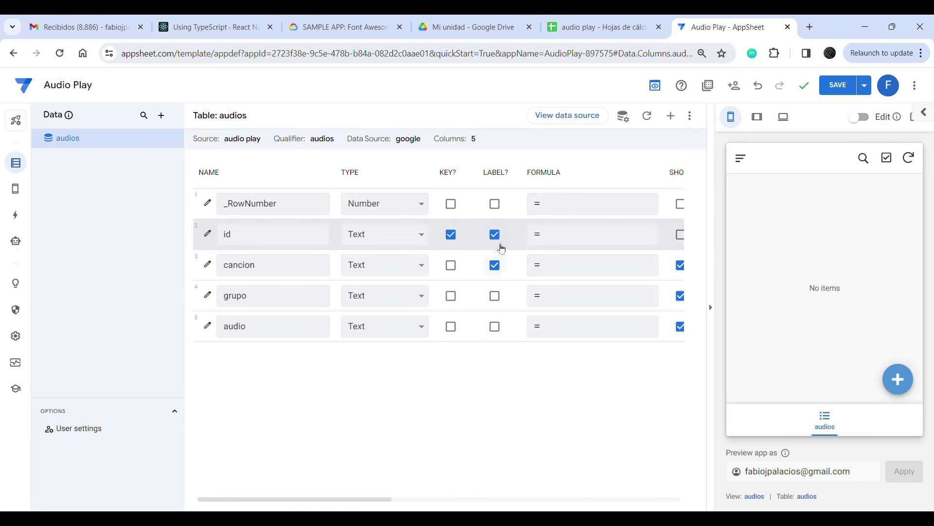
{"action": "left_click_drag", "start_coordinate": [298, 263], "coordinate": [223, 265]}
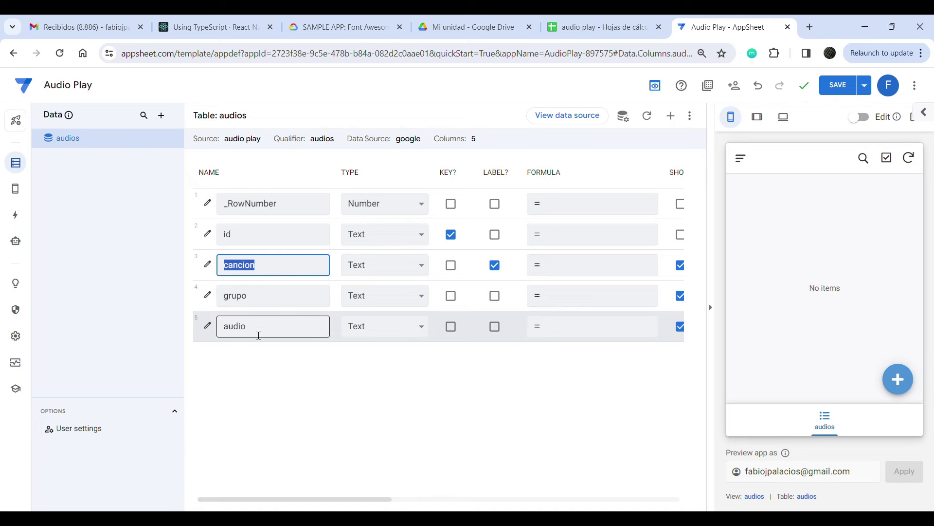
Change the audio column's type to File and save the app
{"action": "left_click", "coordinate": [406, 327]}
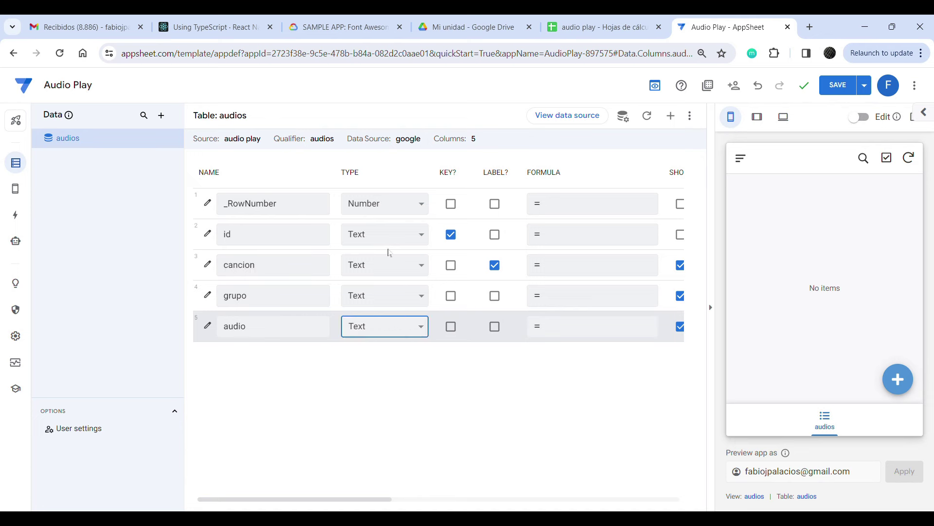
{"action": "key", "text": "f"}
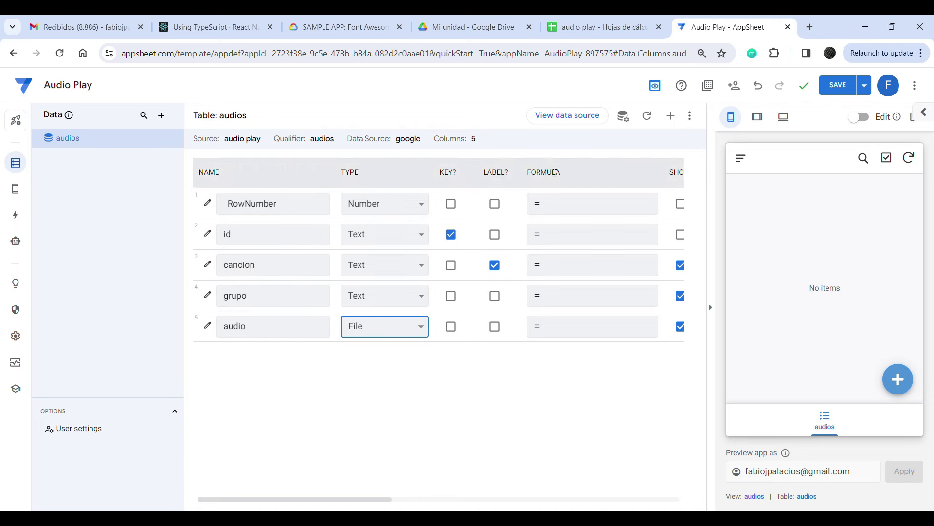
{"action": "left_click", "coordinate": [837, 89]}
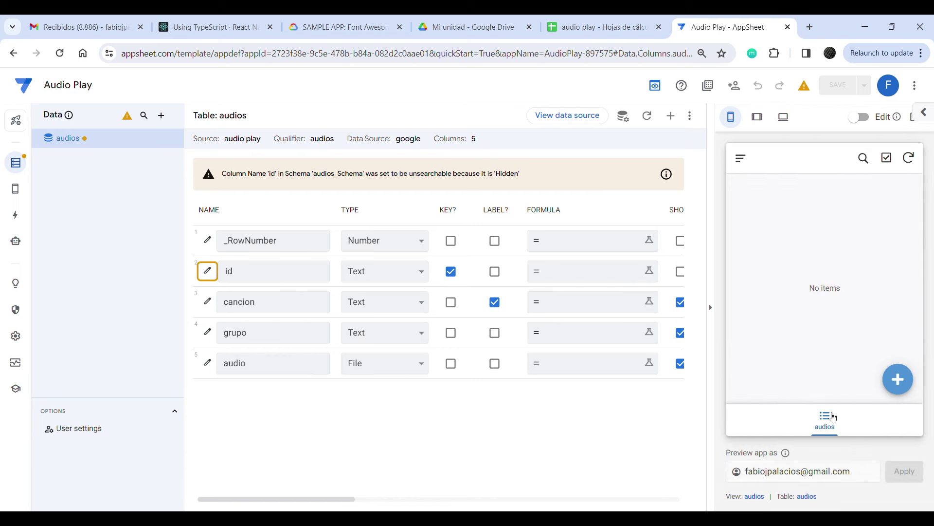
Start a new audios record in the app preview and set cancion to Cold Wind
{"action": "left_click", "coordinate": [904, 381]}
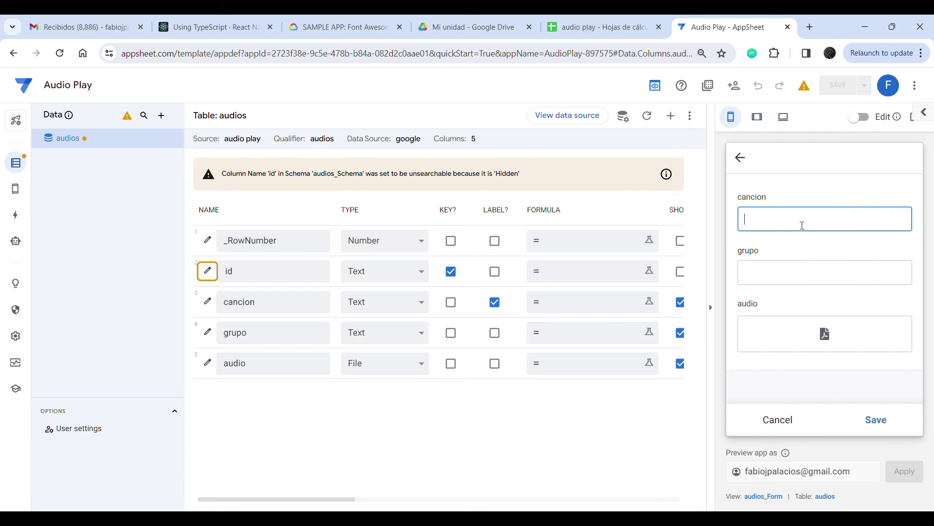
{"action": "left_click", "coordinate": [791, 266]}
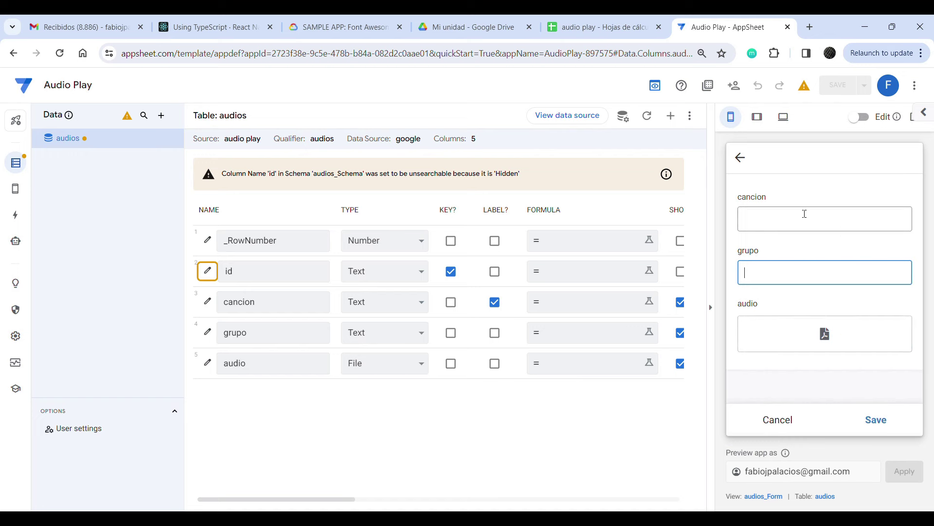
{"action": "left_click", "coordinate": [792, 224]}
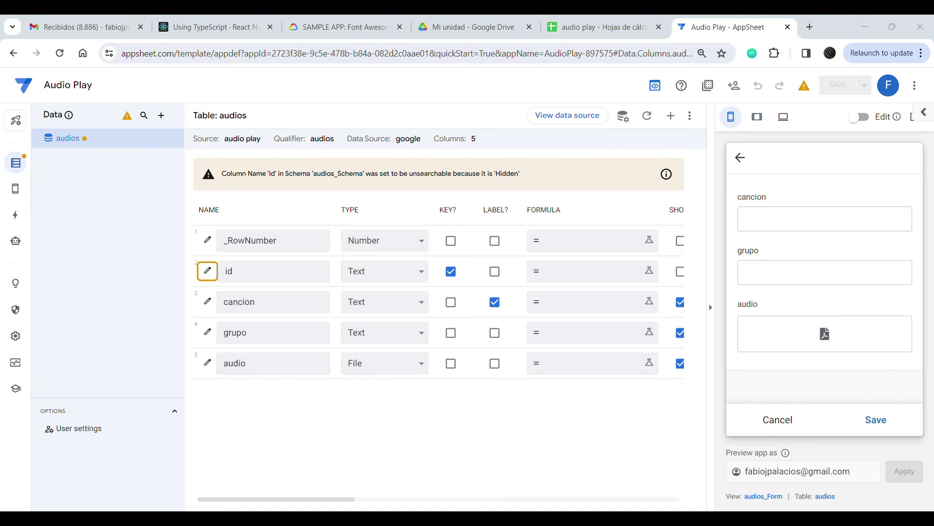
{"action": "key", "text": "alt+Tab"}
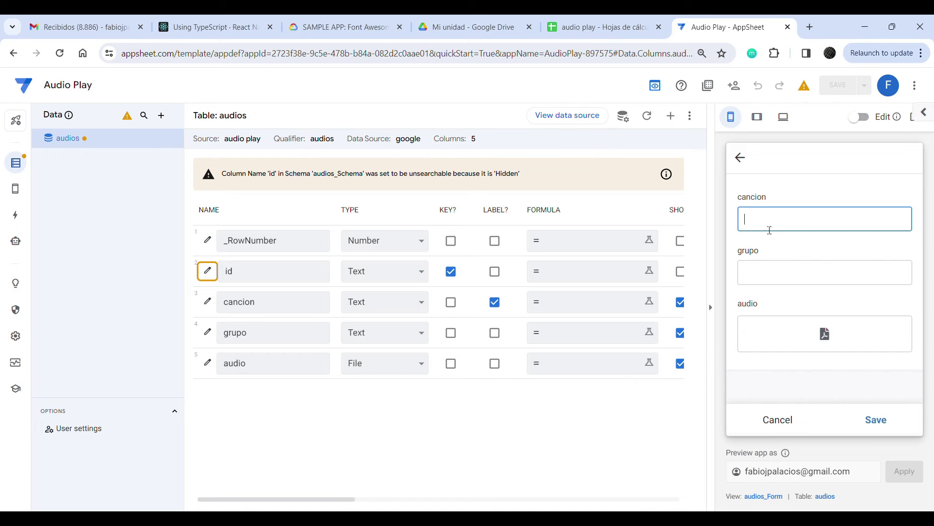
{"action": "type", "text": "Cold Wind"}
Set the record's grupo to The Arcade Fire and attach the audio file "1_the arcade fire - cold wind.mp3"
{"action": "left_click", "coordinate": [810, 277]}
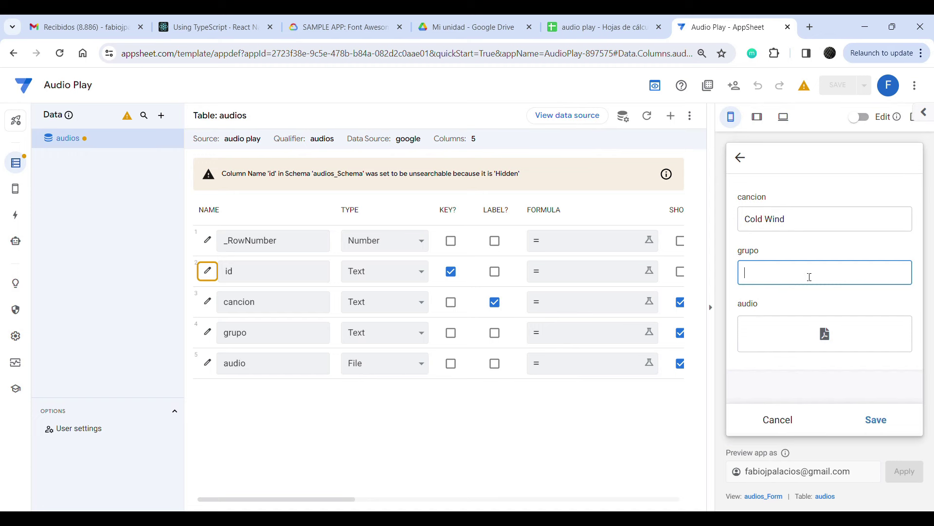
{"action": "type", "text": "The Arcade Fire"}
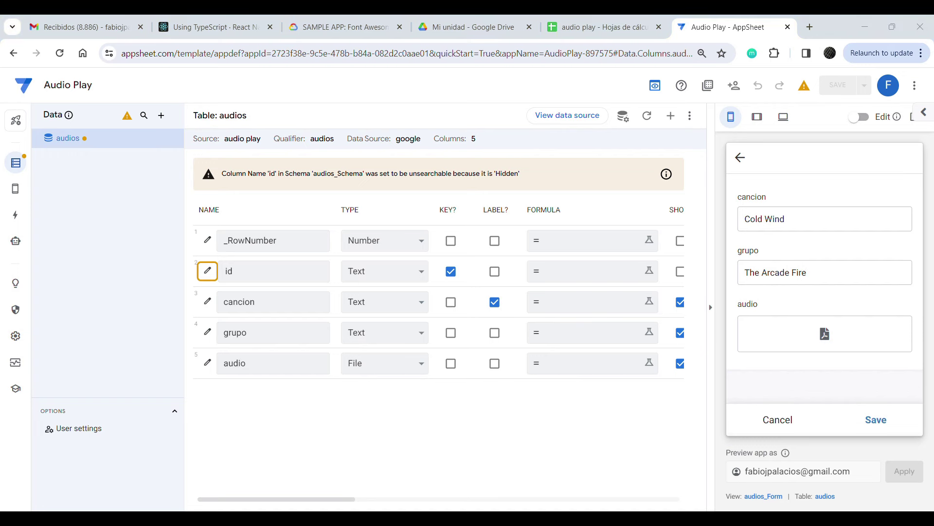
{"action": "key", "text": "alt+Tab"}
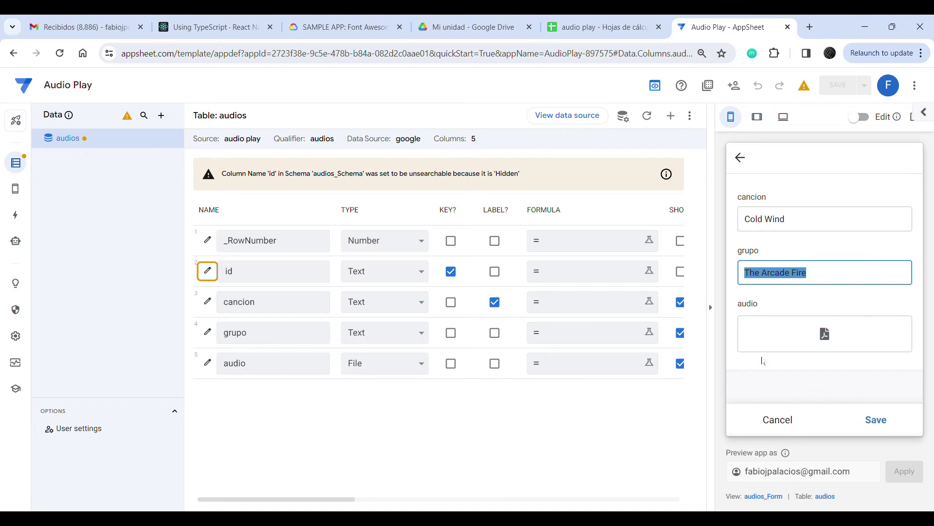
{"action": "left_click", "coordinate": [814, 300]}
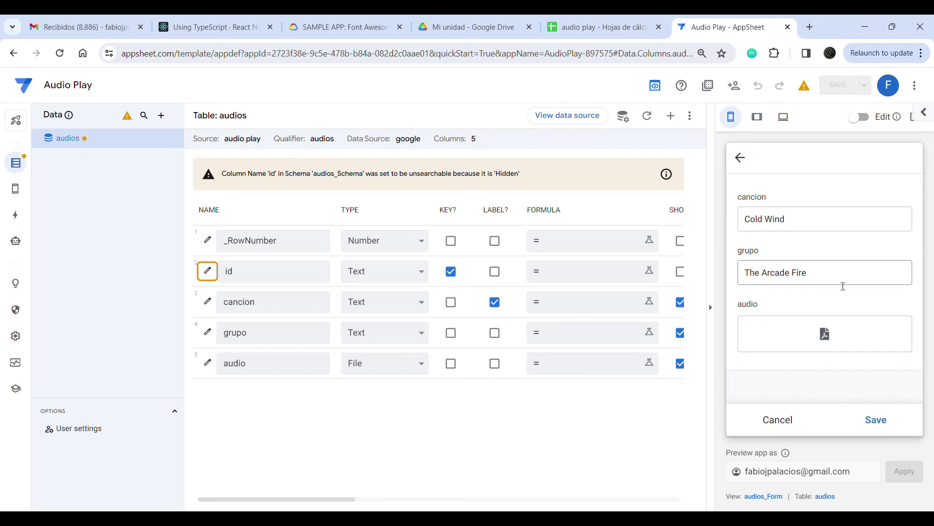
{"action": "left_click", "coordinate": [851, 336]}
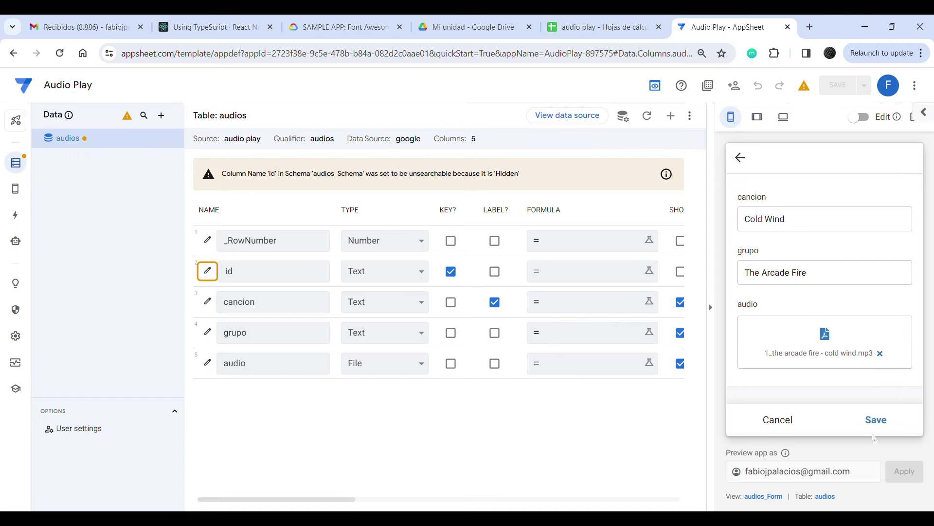
Save the Cold Wind record, open its details and test playback of its attached audio file
{"action": "left_click", "coordinate": [882, 422]}
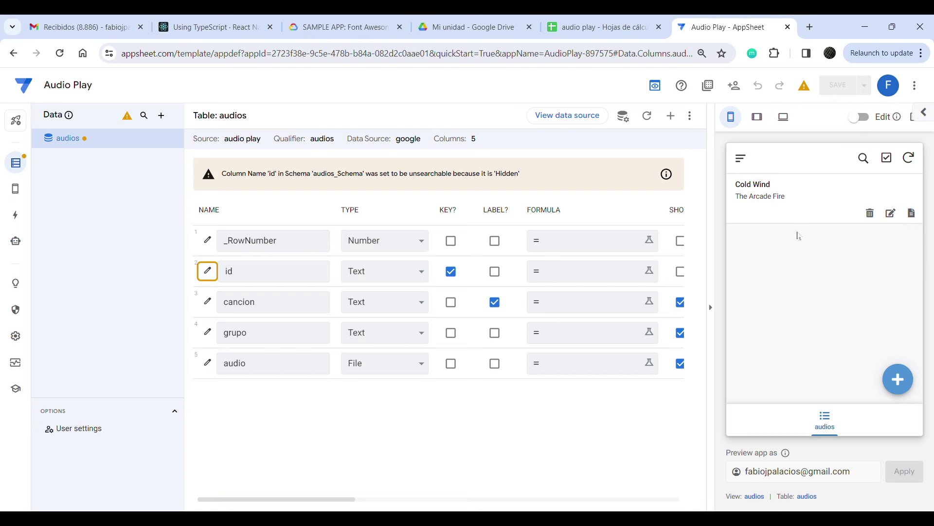
{"action": "left_click", "coordinate": [822, 195]}
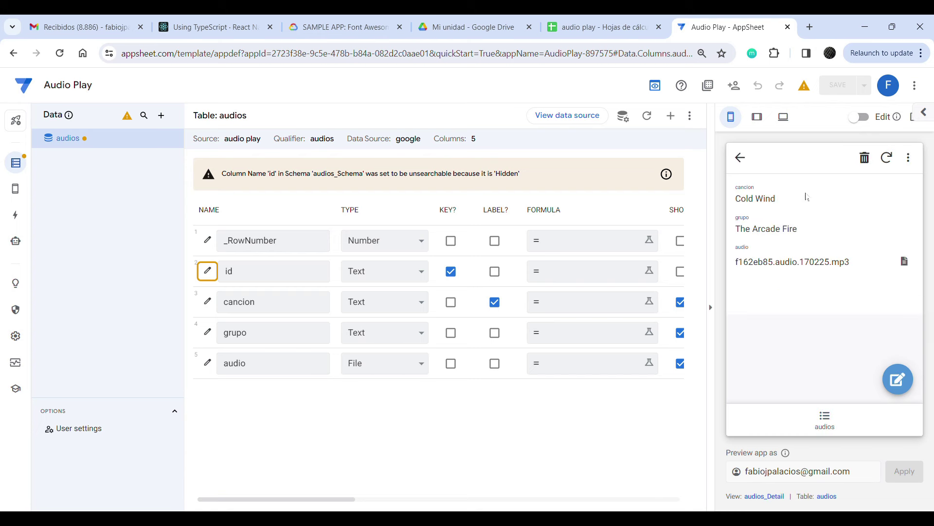
{"action": "left_click", "coordinate": [906, 263]}
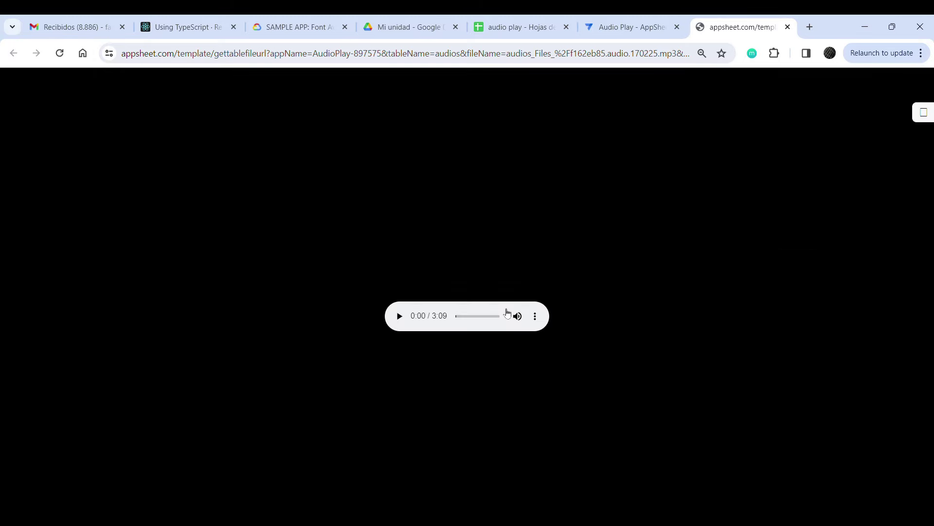
{"action": "left_click", "coordinate": [399, 316]}
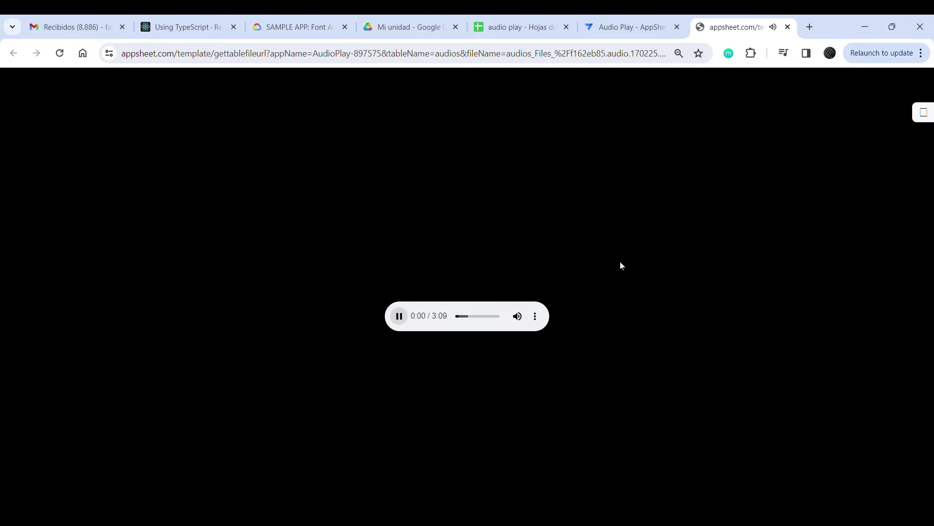
{"action": "left_click", "coordinate": [399, 317]}
{"action": "left_click", "coordinate": [788, 27]}
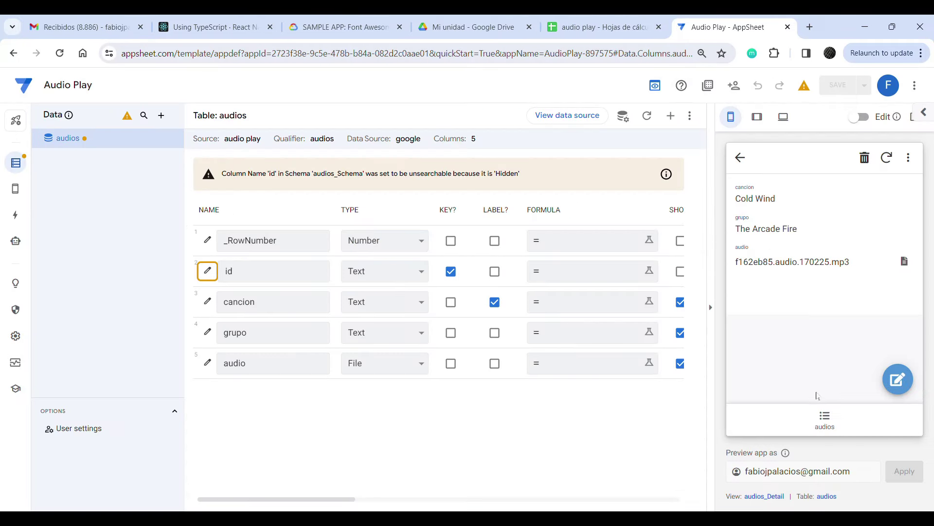
Add and save an audios record with cancion Another One Goes By, grupo Mazarin and the audio file "2 - another one goes by.mp3"
{"action": "left_click", "coordinate": [825, 419]}
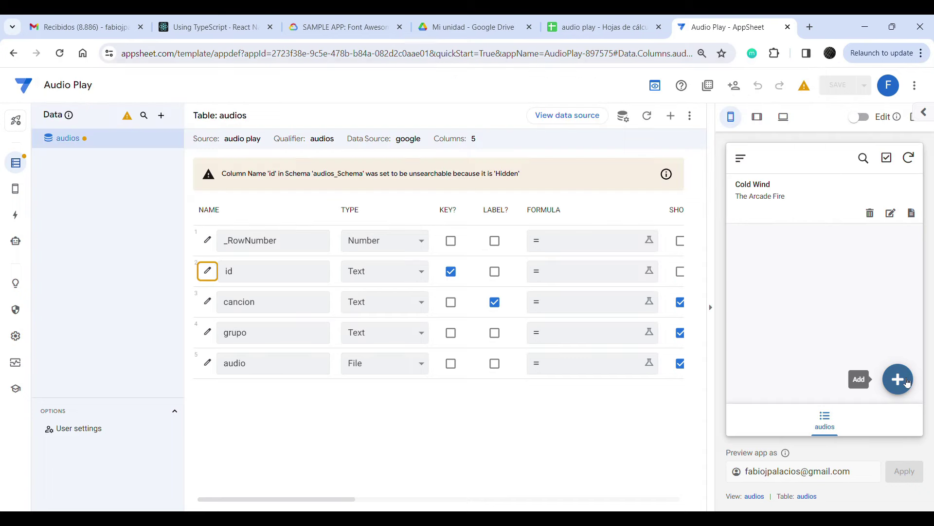
{"action": "left_click", "coordinate": [897, 378]}
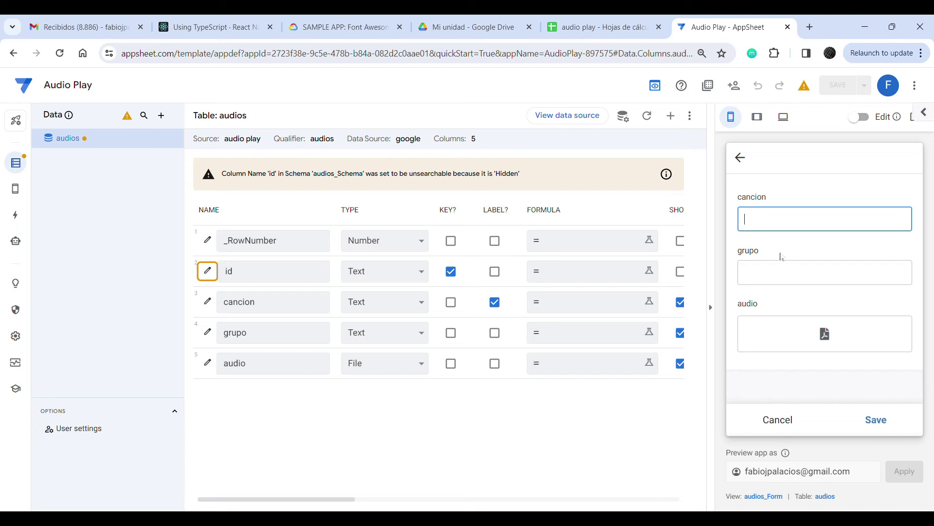
{"action": "type", "text": "othe"}
{"action": "type", "text": "r G"}
{"action": "type", "text": "One Goes By"}
{"action": "left_click", "coordinate": [782, 284]}
{"action": "type", "text": "Mazarin"}
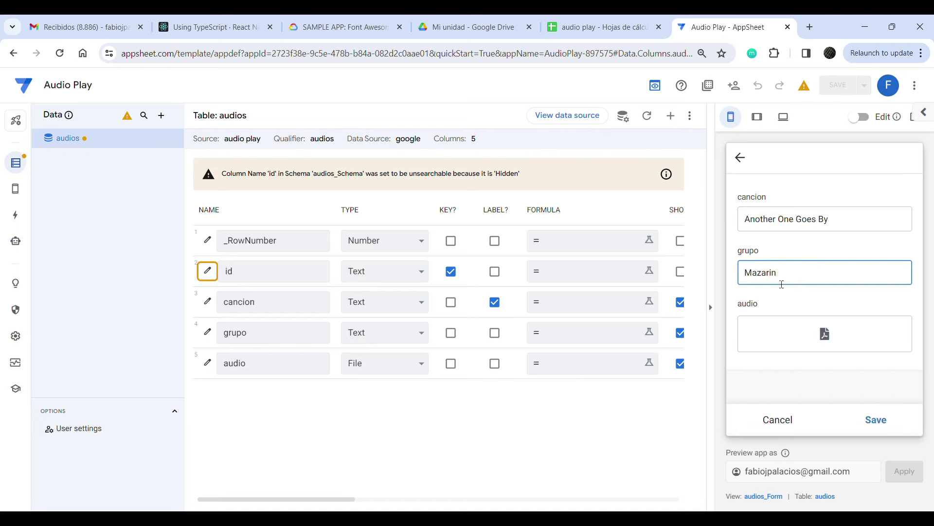
{"action": "left_click", "coordinate": [827, 333]}
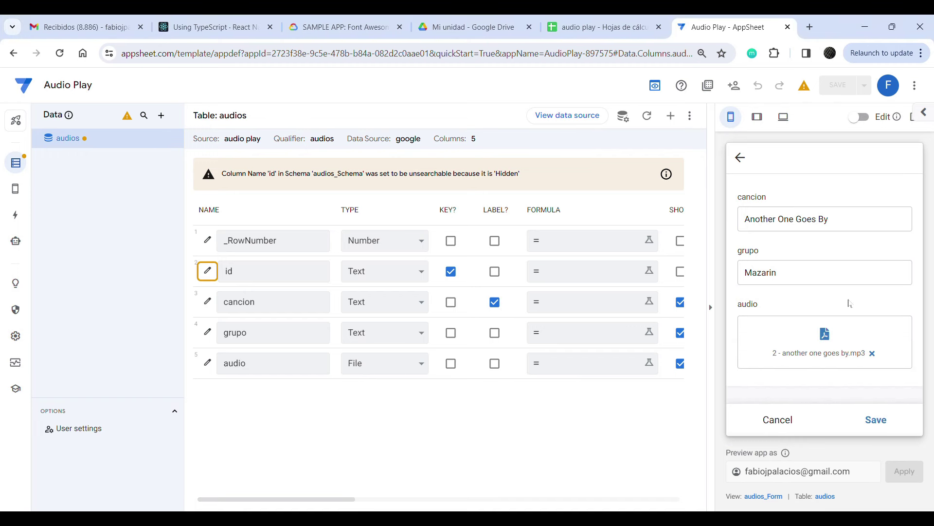
{"action": "left_click", "coordinate": [876, 417]}
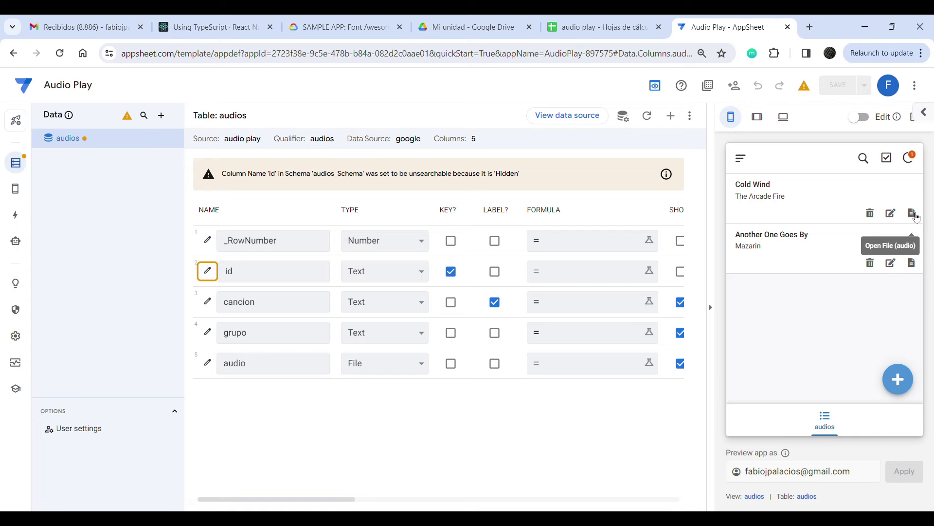
Create a new format rule for the audios table and name it play
{"action": "mouse_move", "coordinate": [24, 194]}
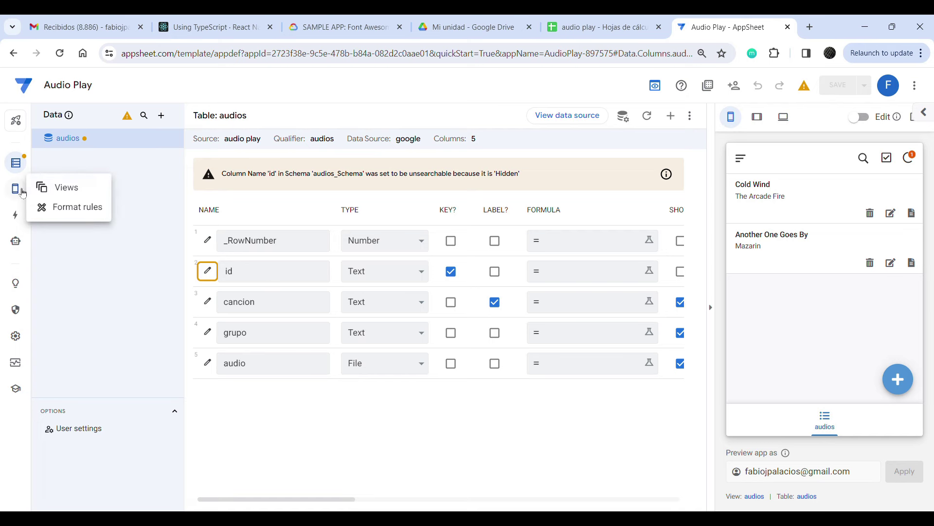
{"action": "left_click", "coordinate": [23, 194]}
{"action": "left_click", "coordinate": [57, 209]}
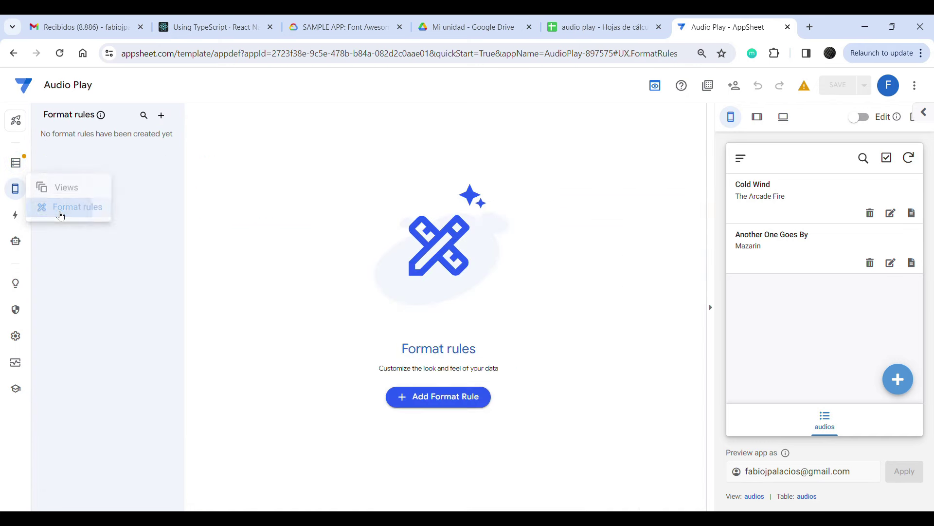
{"action": "left_click", "coordinate": [423, 397]}
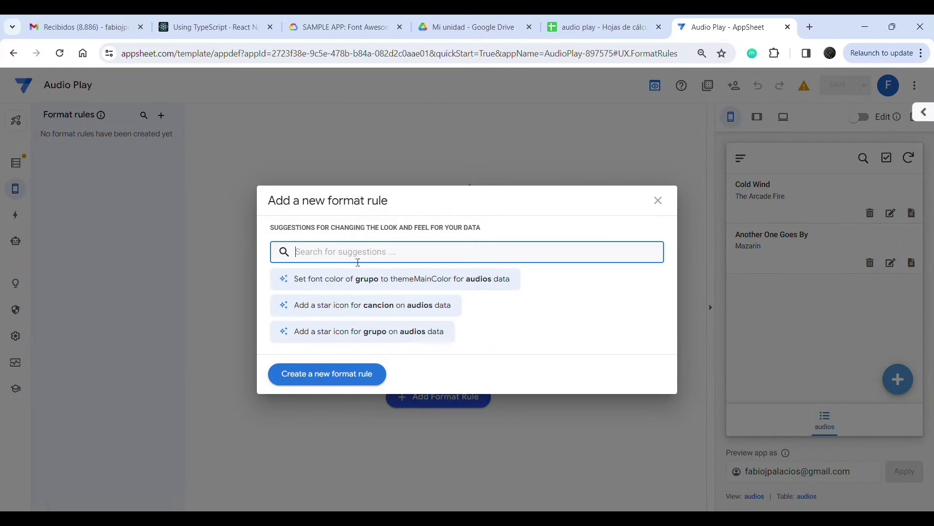
{"action": "left_click", "coordinate": [362, 372]}
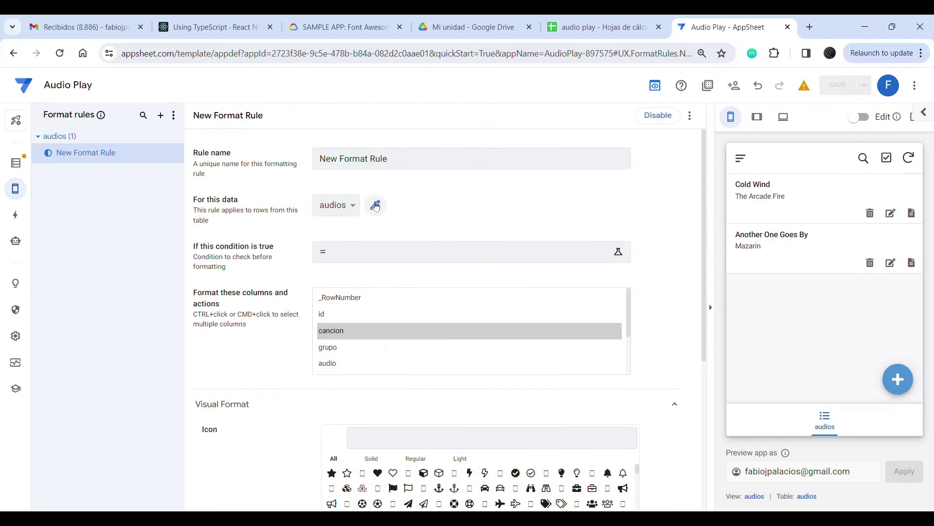
{"action": "left_click_drag", "start_coordinate": [389, 158], "coordinate": [306, 161]}
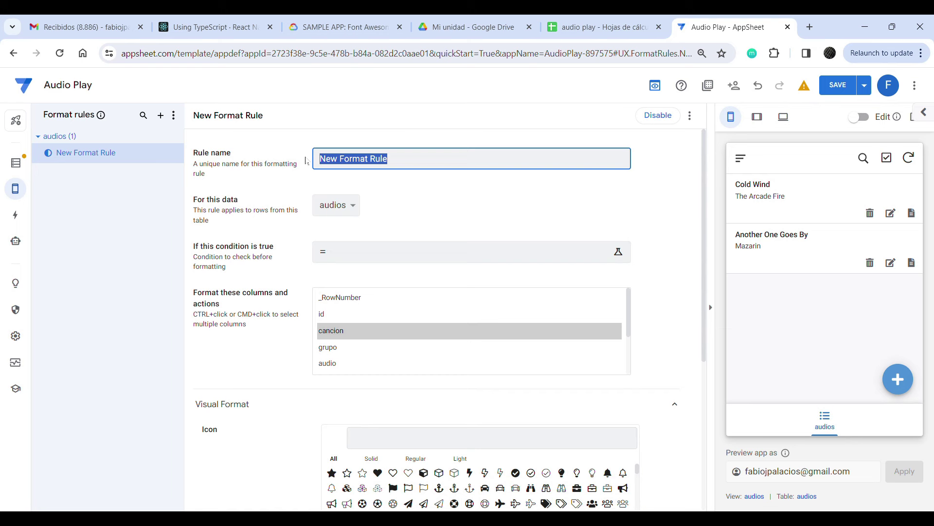
{"action": "type", "text": "play"}
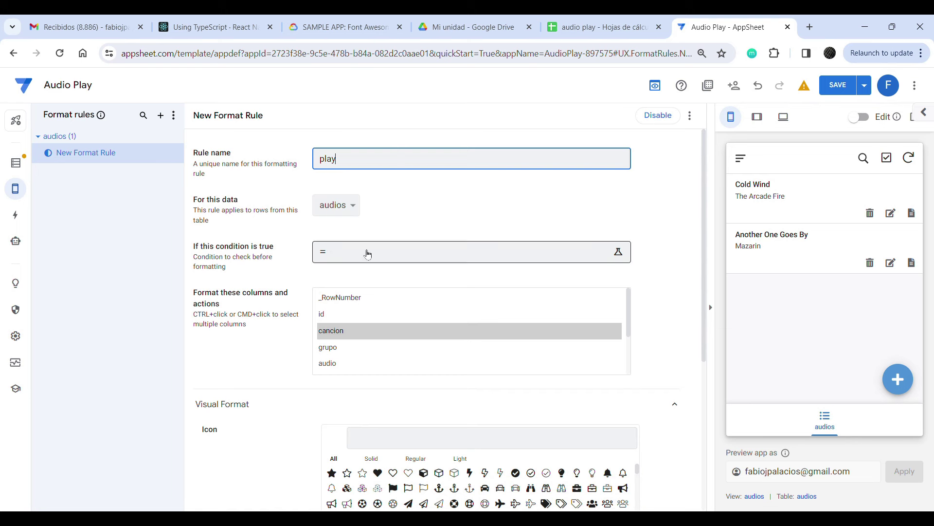
Apply the play format rule to the Open File (audio) action instead of the cancion column
{"action": "scroll", "coordinate": [335, 338], "scroll_direction": "down", "scroll_amount": 2}
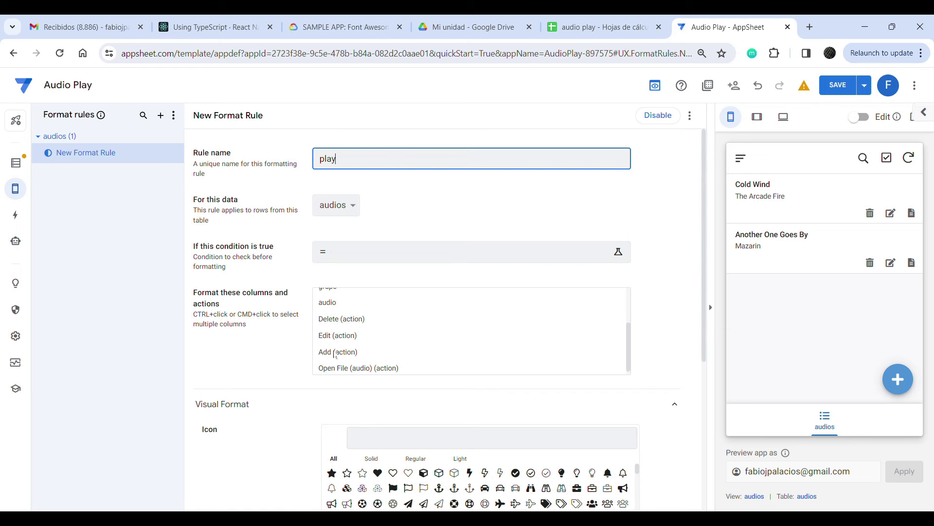
{"action": "scroll", "coordinate": [349, 347], "scroll_direction": "down", "scroll_amount": 1}
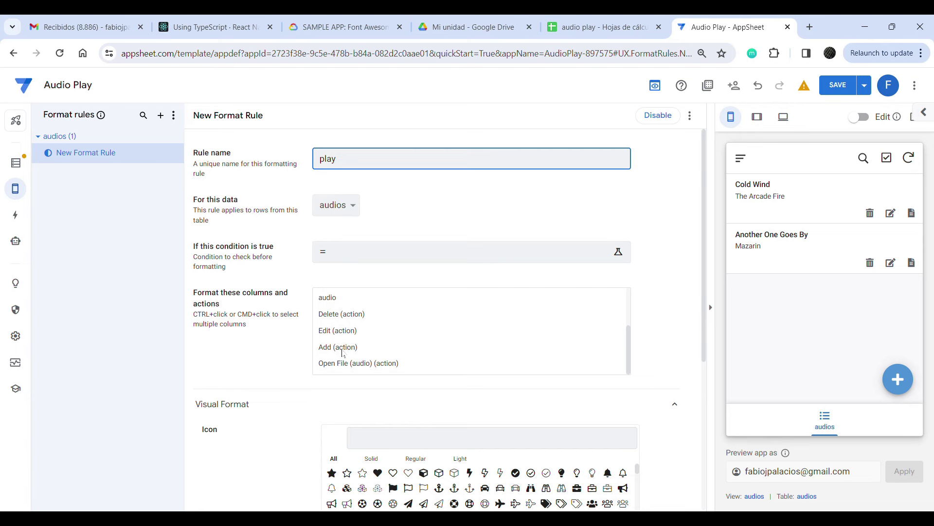
{"action": "left_click", "coordinate": [337, 366]}
{"action": "left_click", "coordinate": [329, 368]}
Search the rule's icons for triangle and choose the solid circle with a right-pointing triangle
{"action": "scroll", "coordinate": [281, 375], "scroll_direction": "down", "scroll_amount": 1}
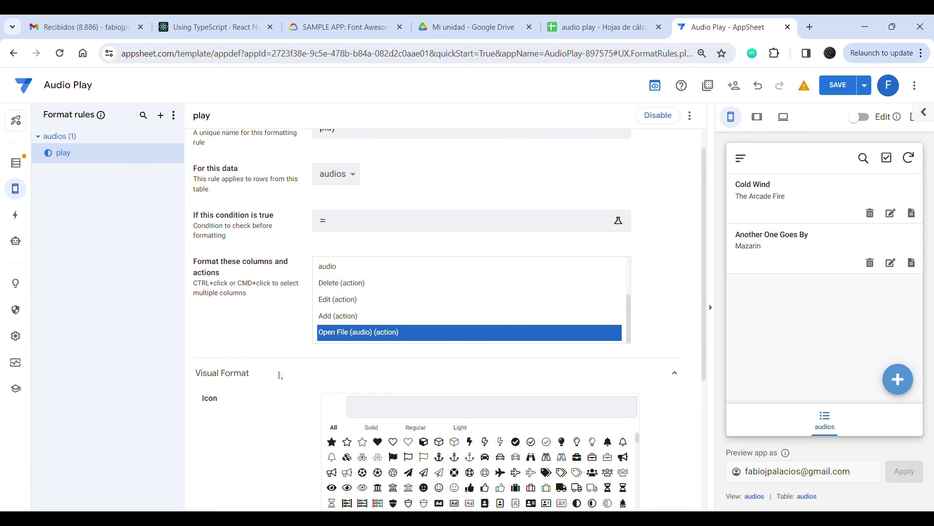
{"action": "left_click", "coordinate": [380, 382]}
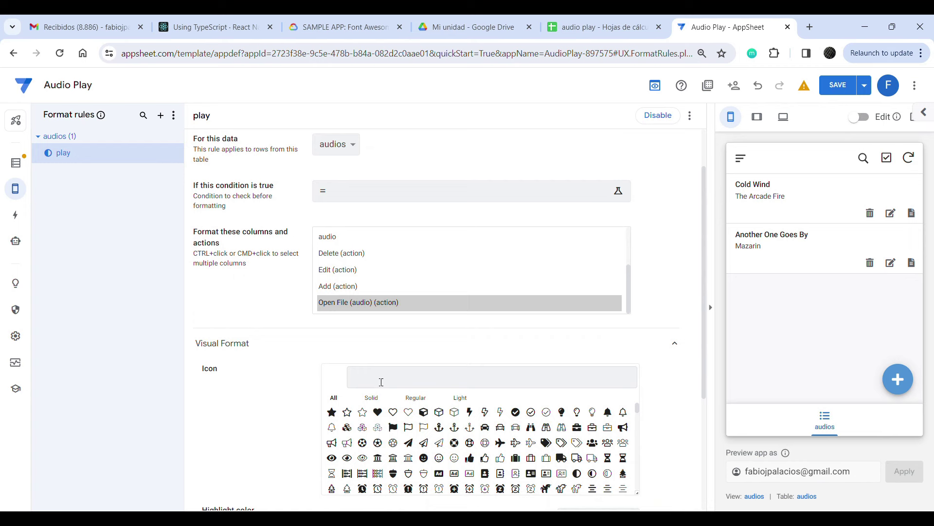
{"action": "type", "text": "trina"}
{"action": "key", "text": "BackSpace"}
{"action": "key", "text": "BackSpace"}
{"action": "type", "text": "a"}
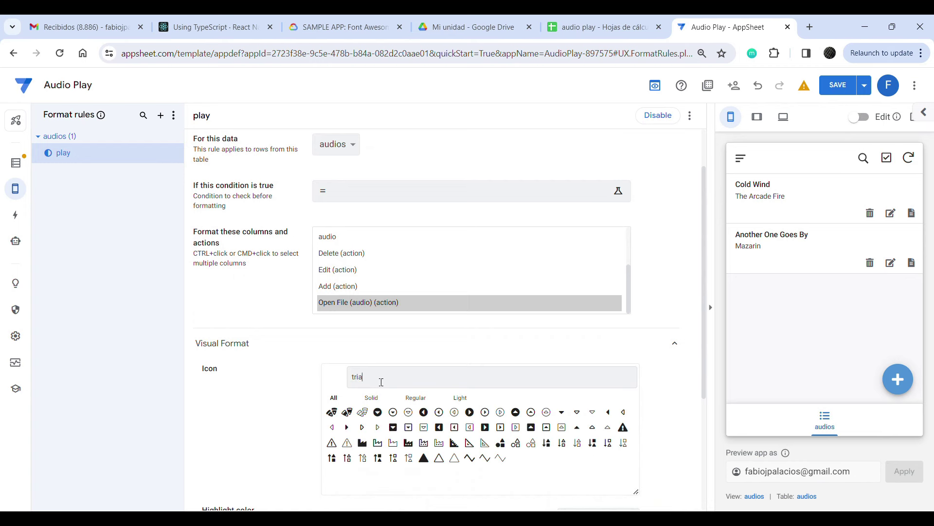
{"action": "type", "text": "ngle"}
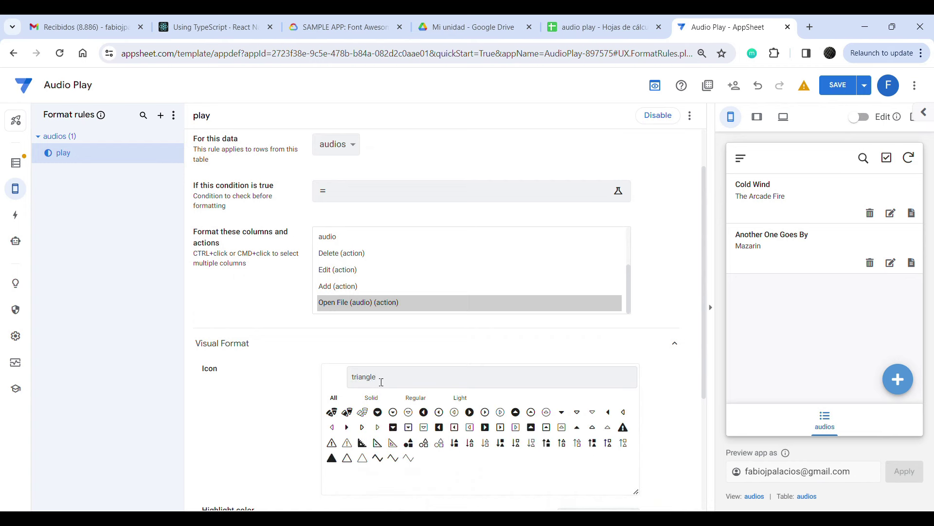
{"action": "left_click", "coordinate": [469, 412]}
Set both the highlight color and the text color of the play rule to purple
{"action": "scroll", "coordinate": [283, 349], "scroll_direction": "down", "scroll_amount": 1}
{"action": "scroll", "coordinate": [283, 348], "scroll_direction": "down", "scroll_amount": 4}
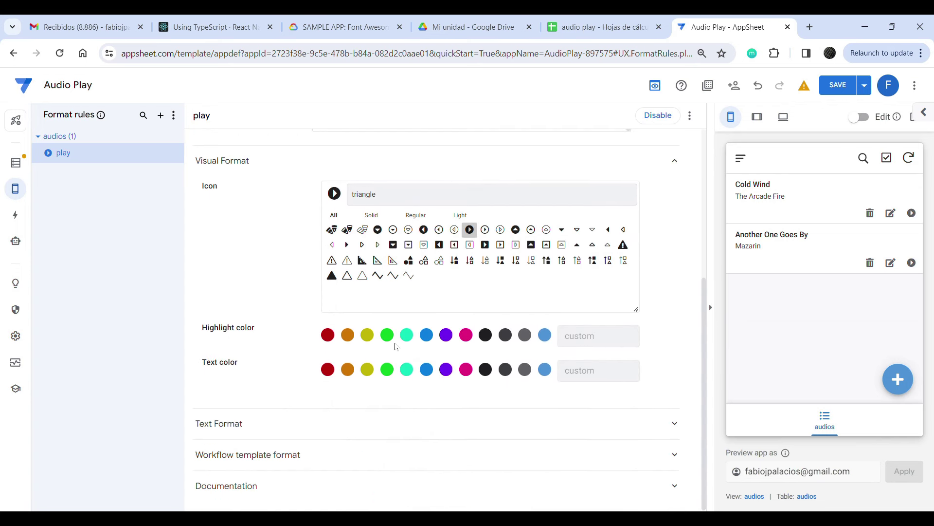
{"action": "left_click", "coordinate": [446, 337]}
{"action": "left_click", "coordinate": [453, 371]}
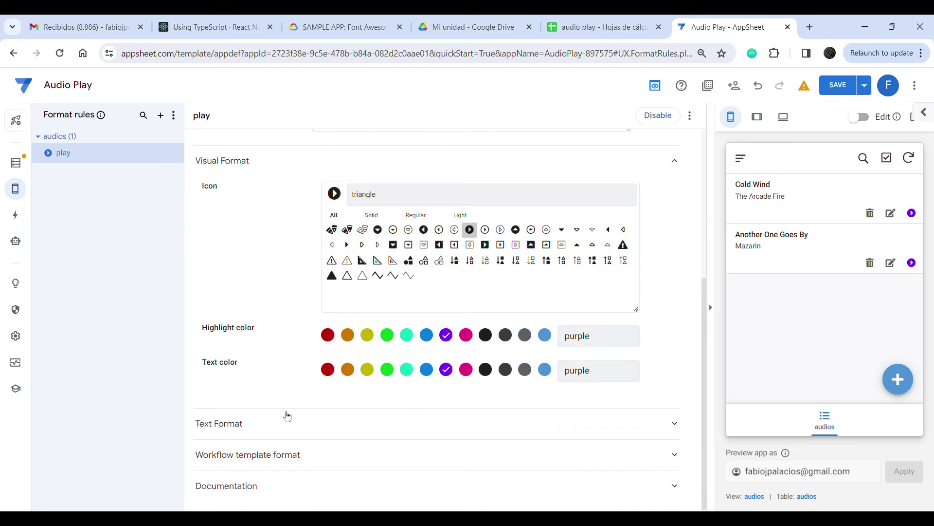
Set the play rule's text size to 1.4 with bold text and save the app
{"action": "left_click", "coordinate": [240, 428]}
{"action": "left_click", "coordinate": [380, 454]}
{"action": "left_click", "coordinate": [380, 455]}
{"action": "left_click", "coordinate": [380, 455]}
{"action": "left_click", "coordinate": [380, 454]}
{"action": "scroll", "coordinate": [444, 445], "scroll_direction": "down", "scroll_amount": 4}
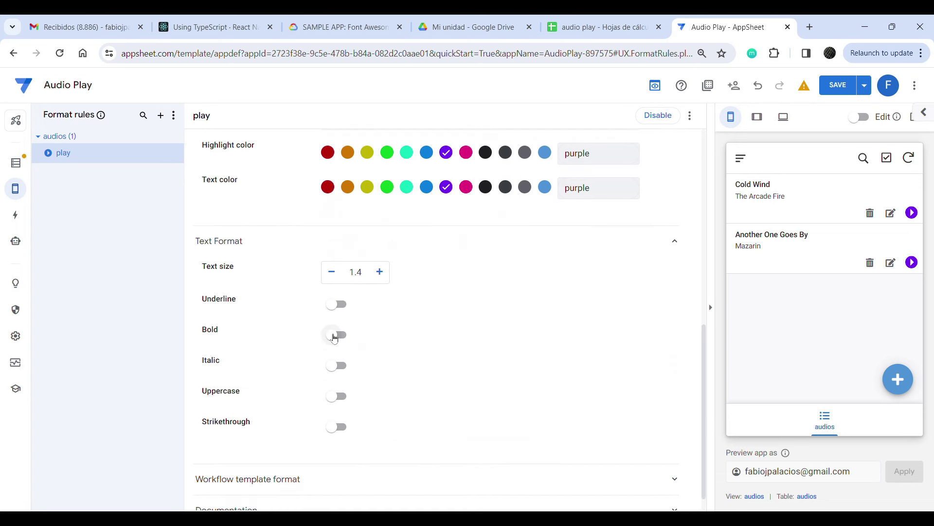
{"action": "left_click", "coordinate": [334, 336]}
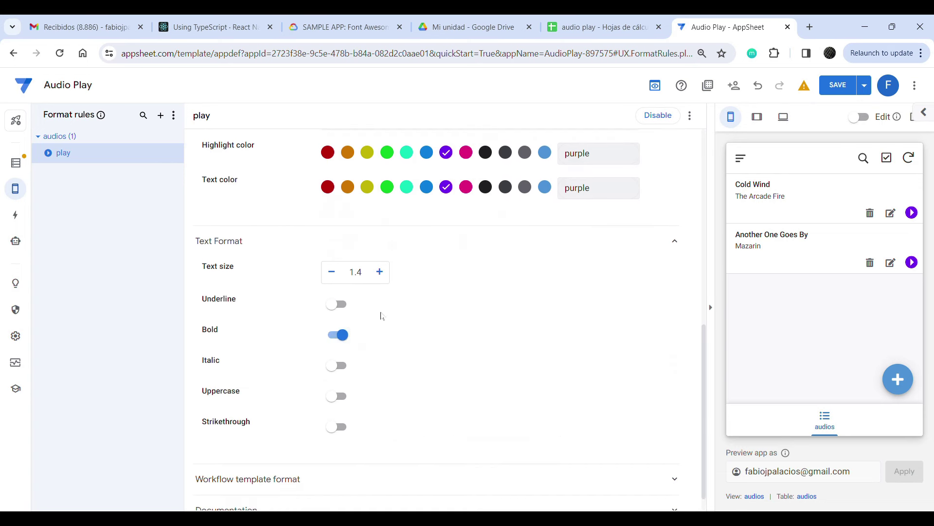
{"action": "left_click", "coordinate": [863, 89]}
{"action": "left_click", "coordinate": [831, 116]}
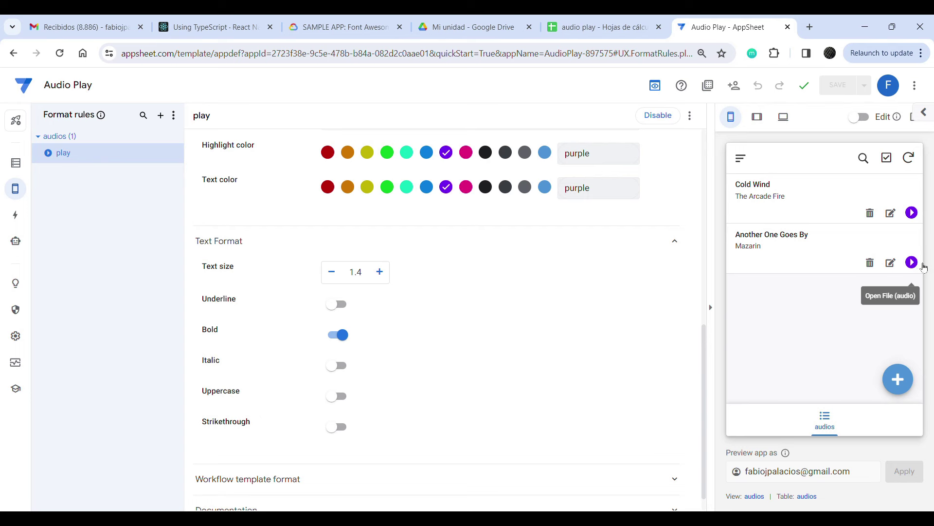
Open the Open File (audio) action of the audios table and examine its type and file setting
{"action": "left_click", "coordinate": [15, 214]}
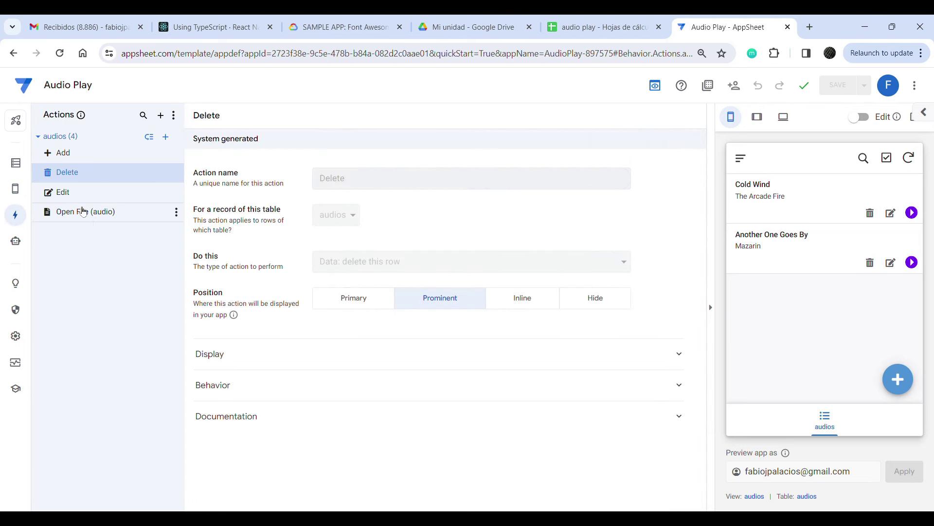
{"action": "left_click", "coordinate": [81, 216]}
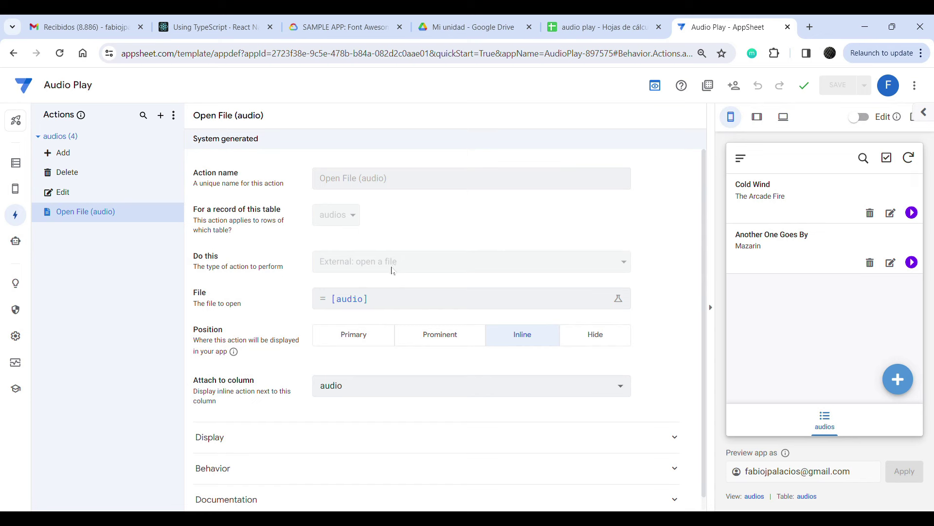
{"action": "left_click_drag", "start_coordinate": [199, 301], "coordinate": [206, 300]}
{"action": "double_click", "coordinate": [205, 294]}
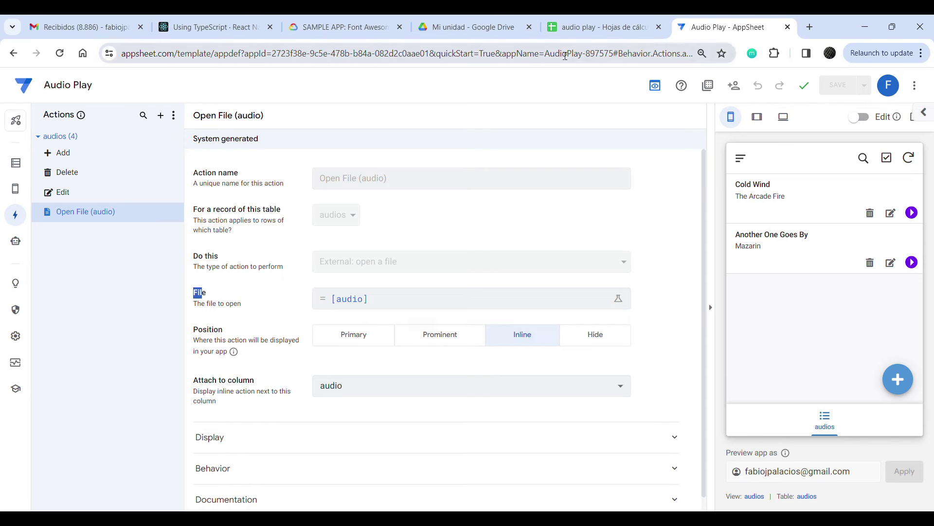
Switch to the audio play Google Sheet, fit the audio column's width to its contents and check the stored file paths
{"action": "left_click", "coordinate": [601, 20]}
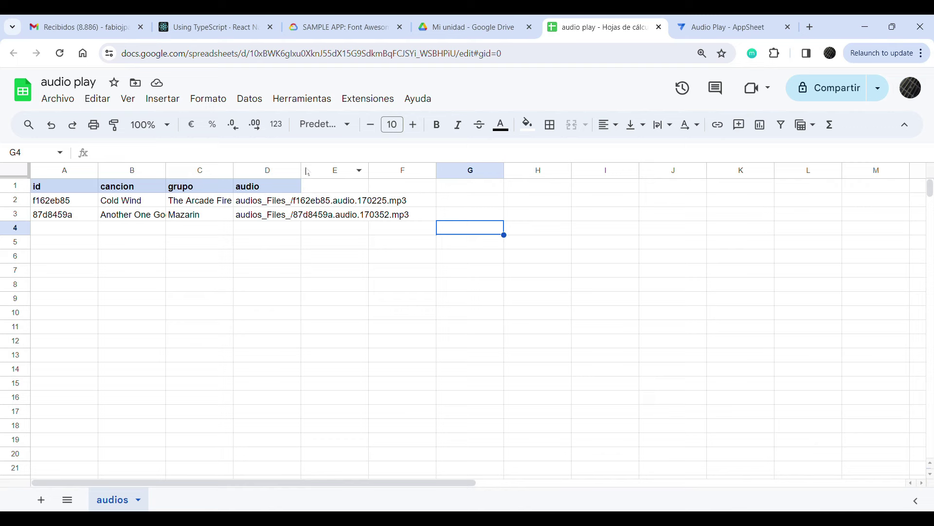
{"action": "left_click", "coordinate": [302, 169]}
{"action": "double_click", "coordinate": [301, 170]}
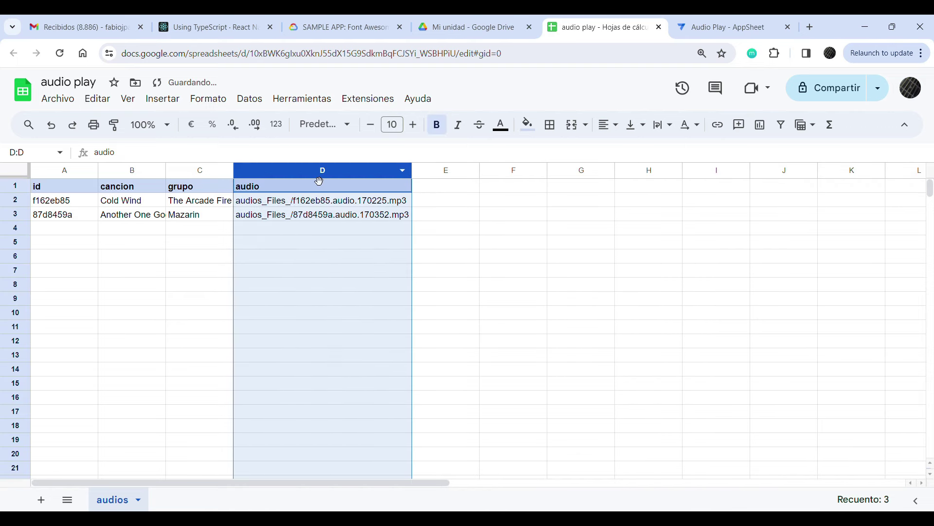
{"action": "left_click", "coordinate": [356, 215]}
{"action": "key", "text": "Up"}
{"action": "key", "text": "Down"}
{"action": "key", "text": "Up"}
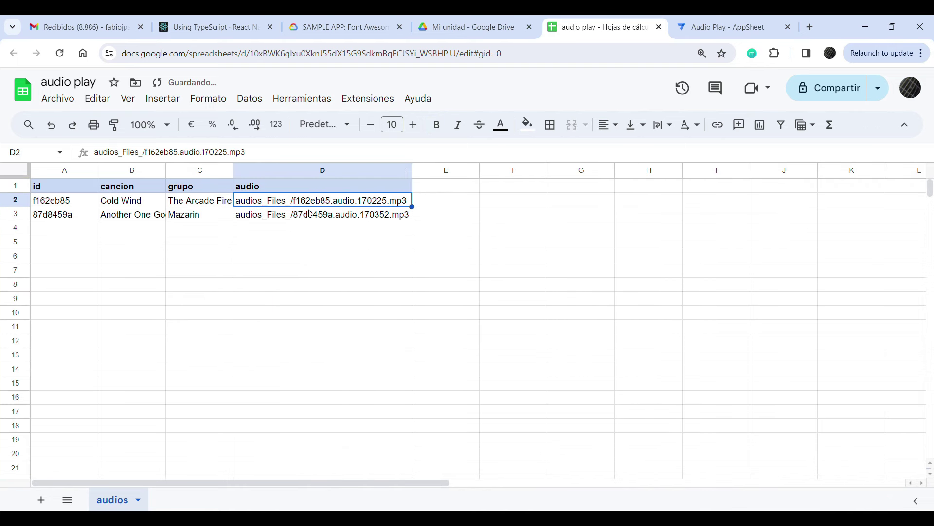
Fit the grupo column's width to its contents and switch back to the AppSheet editor
{"action": "double_click", "coordinate": [233, 169]}
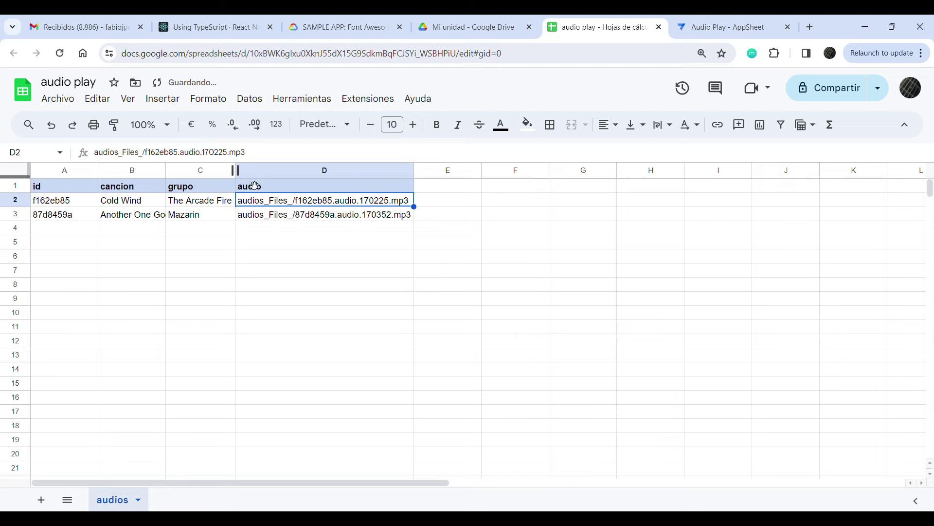
{"action": "left_click", "coordinate": [333, 223]}
{"action": "key", "text": "Up"}
{"action": "left_click", "coordinate": [728, 27]}
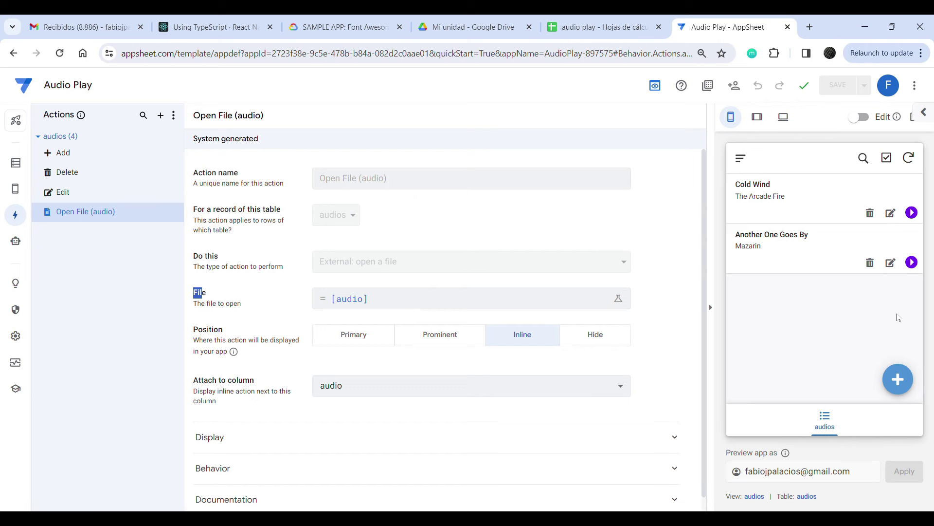
Add a song record with cancion In The Mausoleum and grupo Beirut, attach its audio file and save it
{"action": "left_click", "coordinate": [903, 380]}
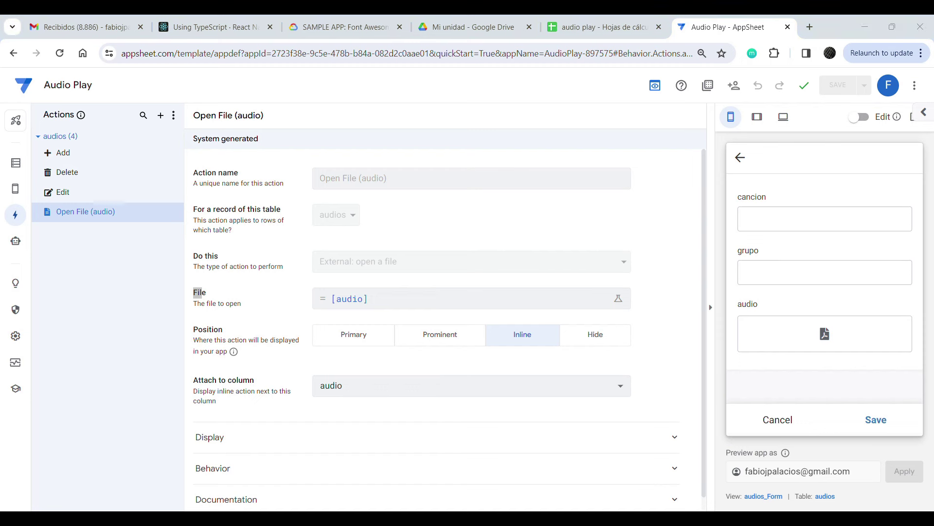
{"action": "key", "text": "alt+Tab"}
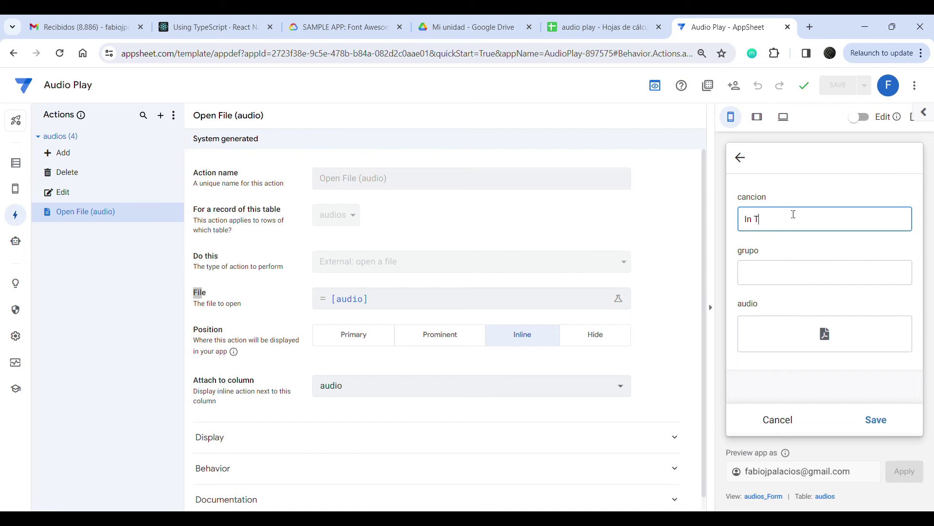
{"action": "type", "text": "usoleum"}
{"action": "key", "text": "Tab"}
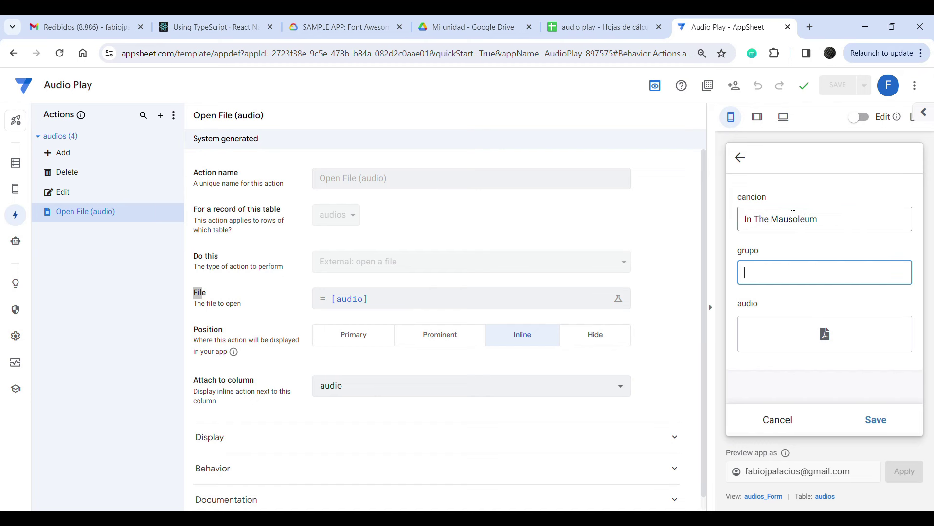
{"action": "type", "text": "Beirut"}
{"action": "left_click", "coordinate": [798, 333]}
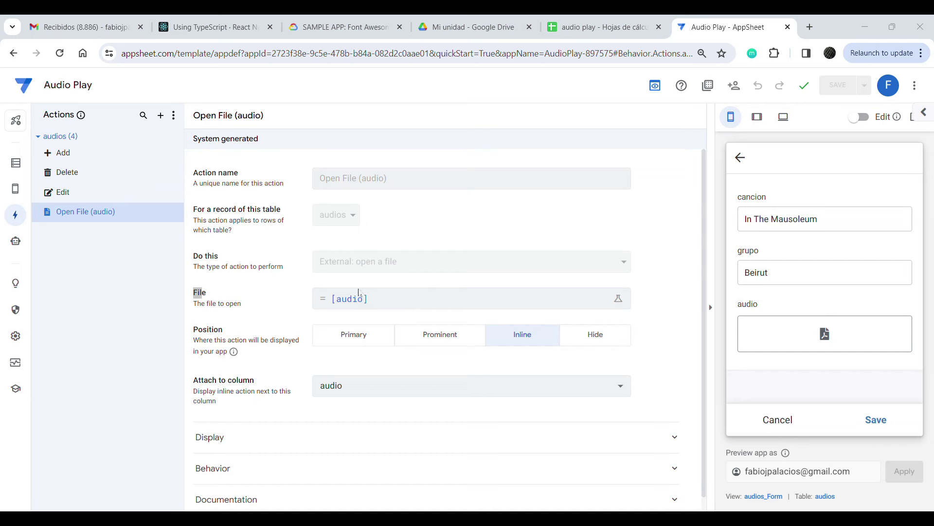
{"action": "left_click", "coordinate": [873, 419]}
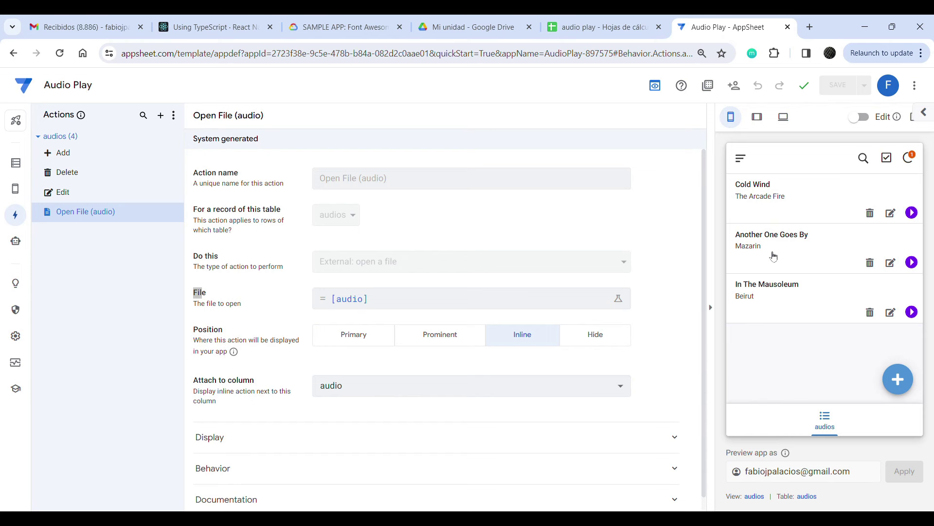
Group the audios deck view by grupo in ascending order and save the app
{"action": "left_click", "coordinate": [47, 194]}
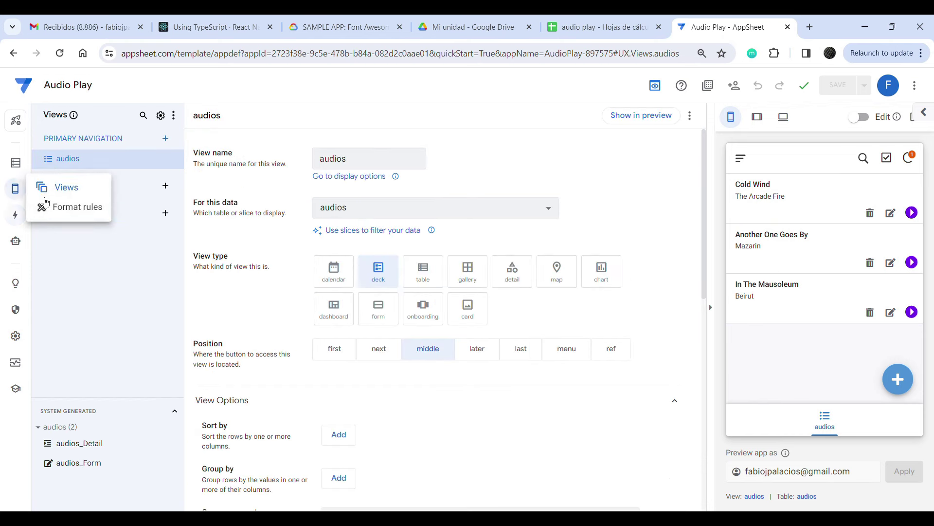
{"action": "scroll", "coordinate": [556, 351], "scroll_direction": "down", "scroll_amount": 1}
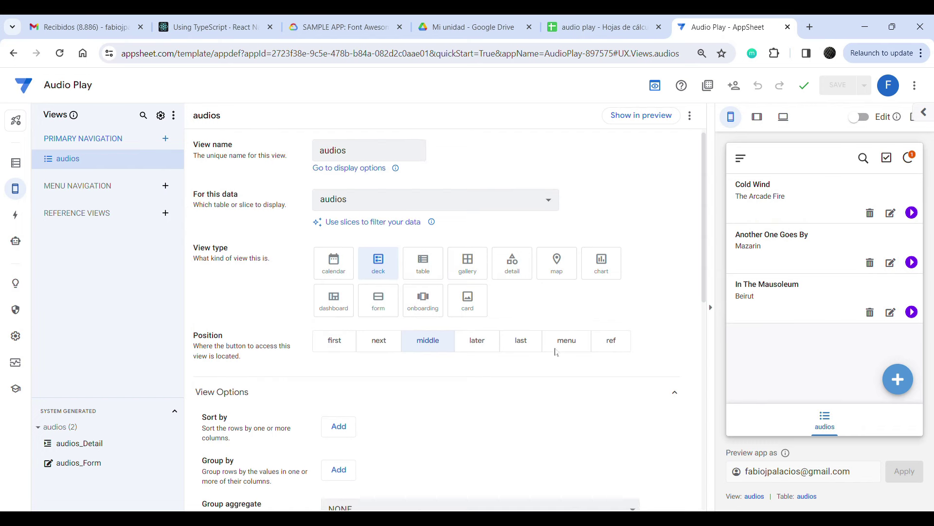
{"action": "scroll", "coordinate": [555, 351], "scroll_direction": "down", "scroll_amount": 1}
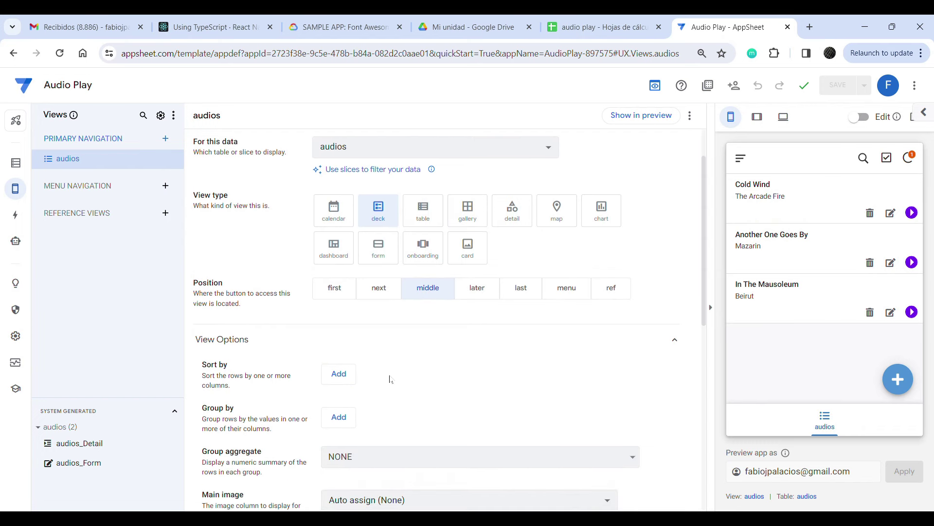
{"action": "left_click", "coordinate": [339, 418]}
{"action": "left_click", "coordinate": [407, 419]}
{"action": "left_click", "coordinate": [384, 470]}
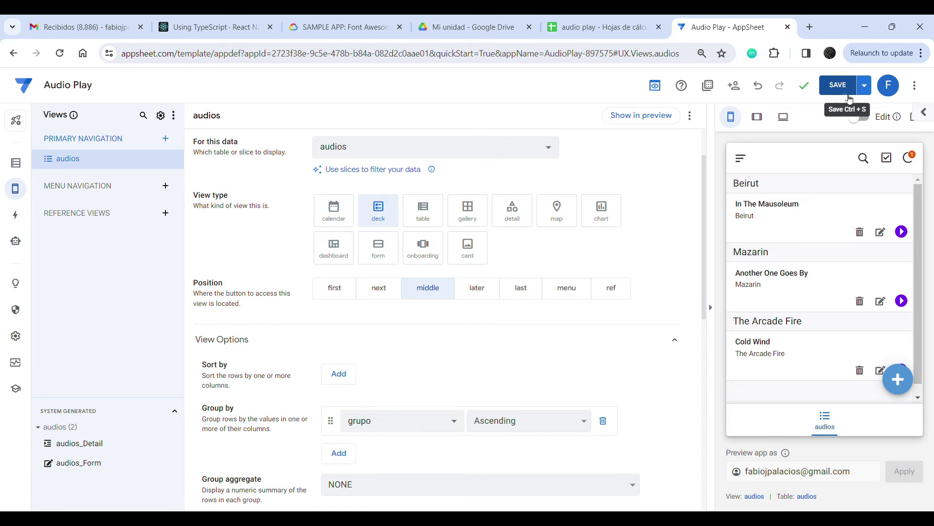
{"action": "left_click", "coordinate": [841, 87]}
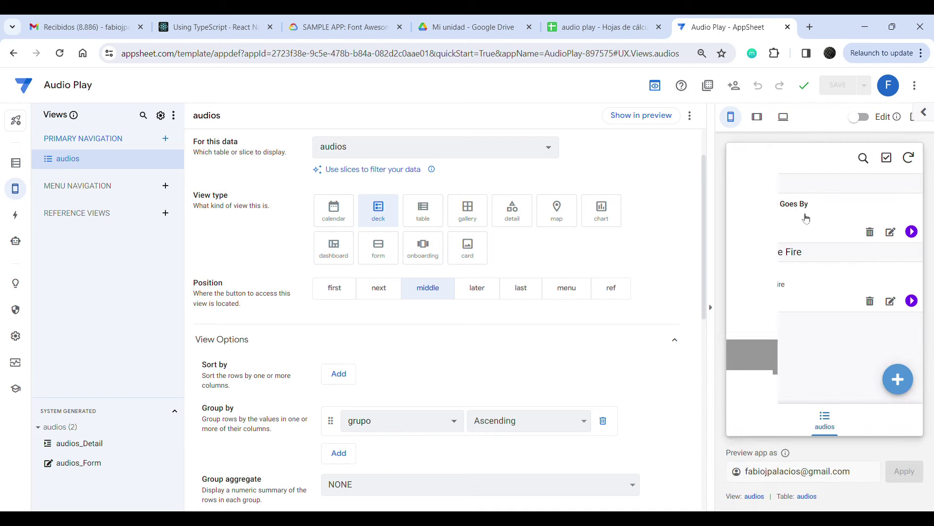
Check the grouped audios list in the app preview and open a blank song form
{"action": "left_click", "coordinate": [826, 418]}
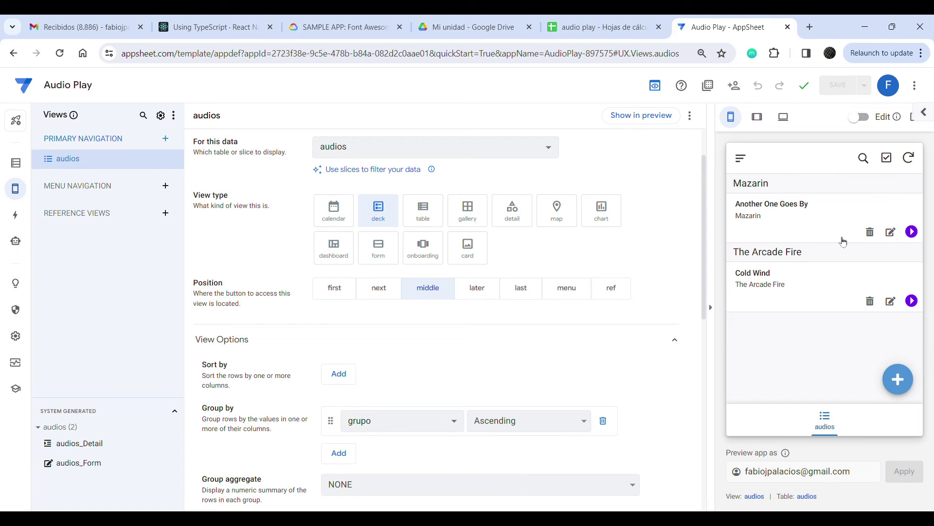
{"action": "left_click", "coordinate": [828, 417]}
{"action": "left_click", "coordinate": [900, 377]}
{"action": "key", "text": "Escape"}
Switch to the audio play Google Sheet, check the Samba pa ti row, and return to AppSheet to review the grouped song list
{"action": "key", "text": "ctrl+shift+Tab"}
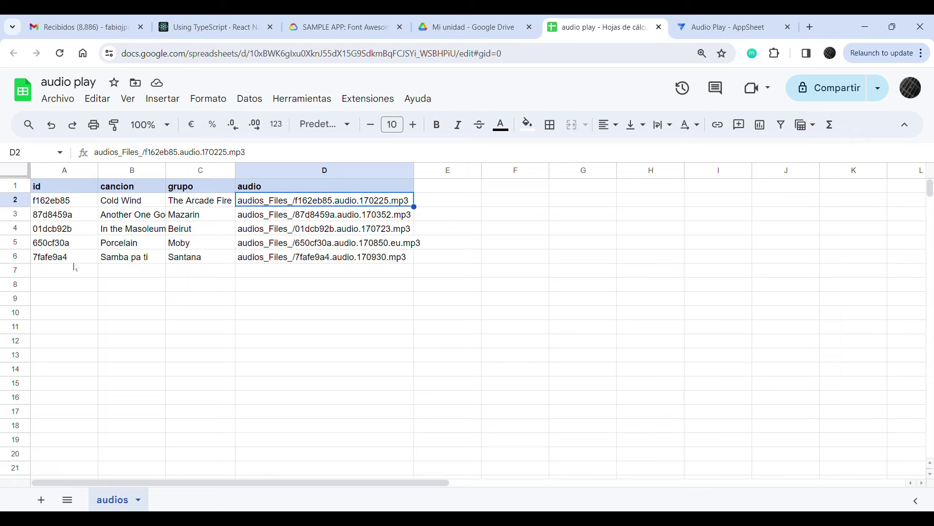
{"action": "left_click", "coordinate": [119, 263]}
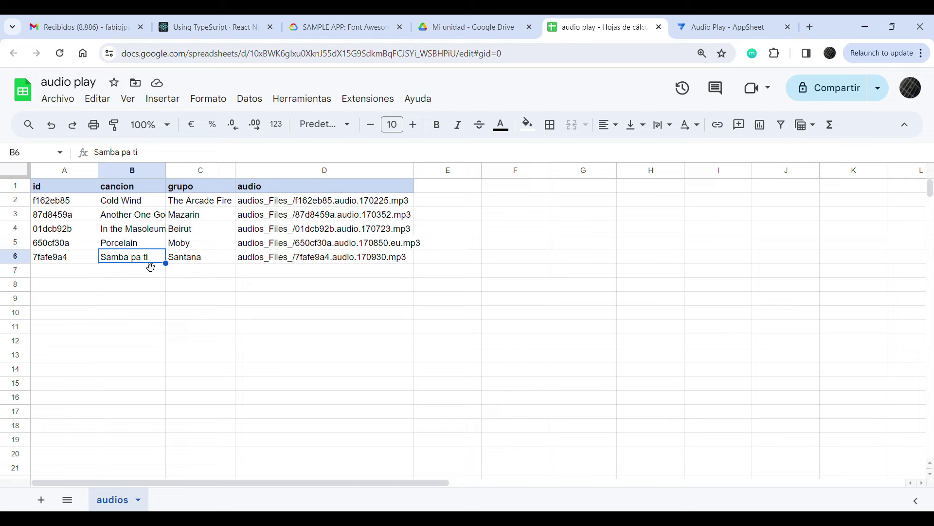
{"action": "left_click", "coordinate": [206, 262]}
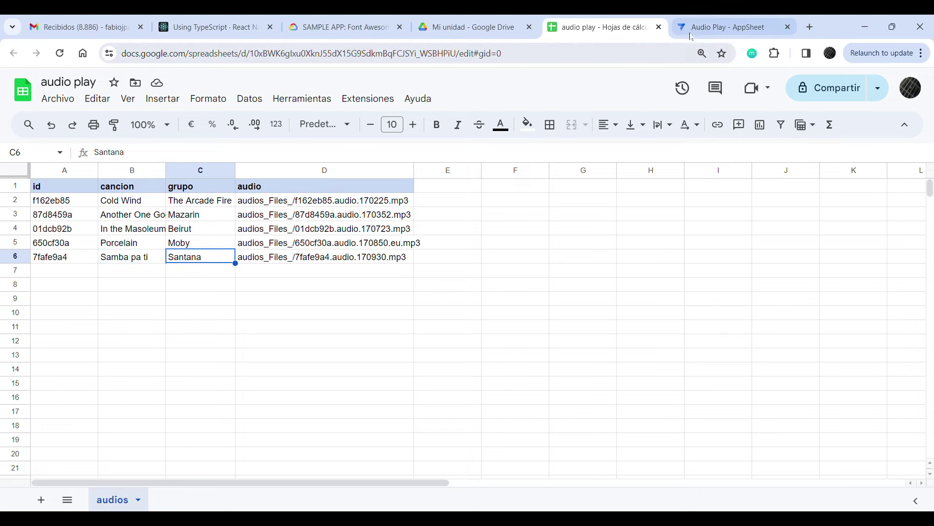
{"action": "left_click", "coordinate": [699, 28]}
{"action": "scroll", "coordinate": [920, 253], "scroll_direction": "up", "scroll_amount": 2}
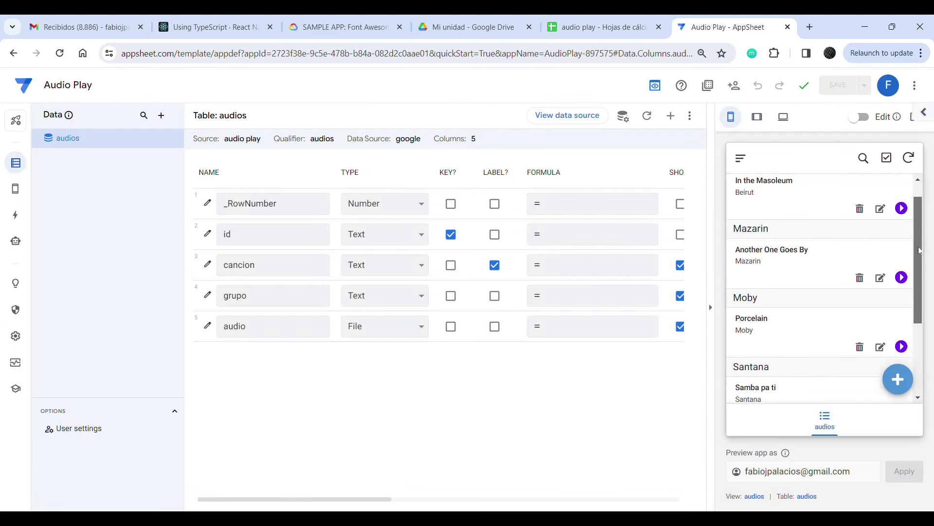
{"action": "scroll", "coordinate": [923, 215], "scroll_direction": "down", "scroll_amount": 3}
{"action": "scroll", "coordinate": [927, 218], "scroll_direction": "up", "scroll_amount": 3}
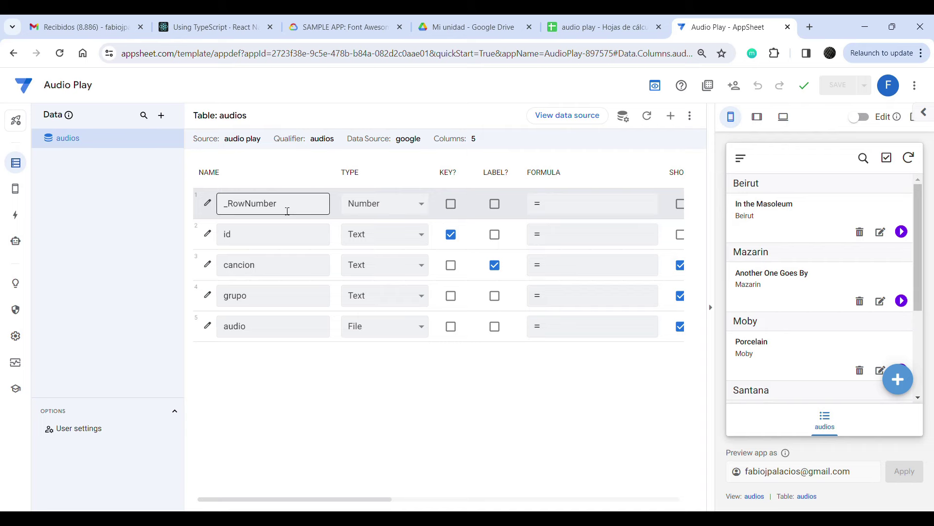
Create a new action for the audios table and name it random
{"action": "left_click", "coordinate": [22, 214]}
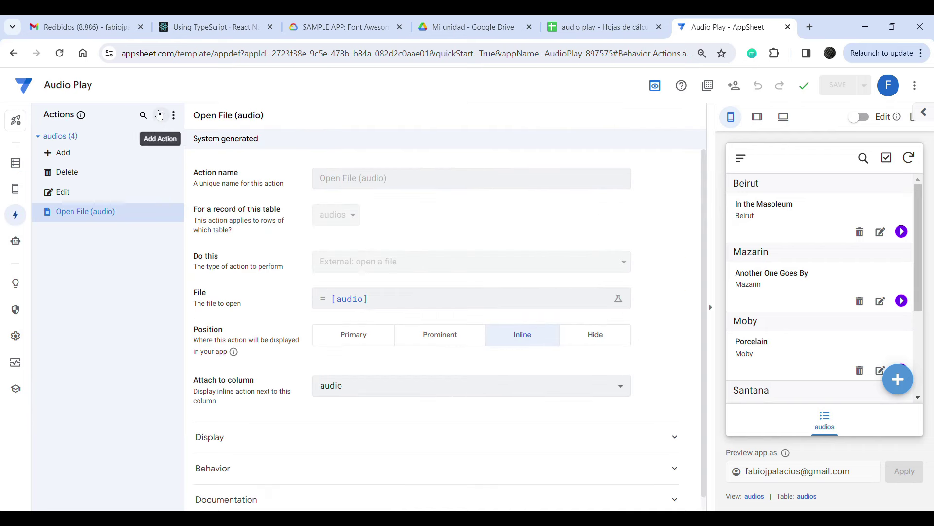
{"action": "left_click", "coordinate": [160, 116]}
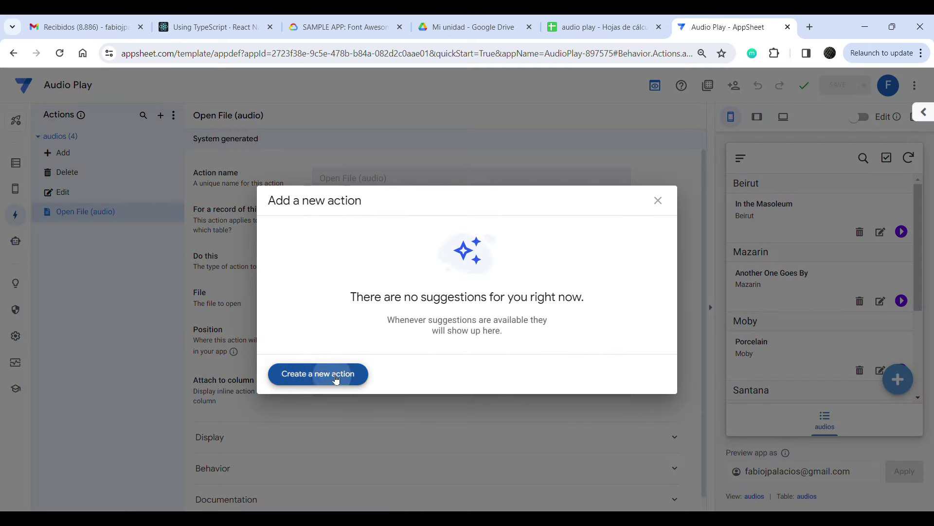
{"action": "left_click", "coordinate": [318, 373]}
{"action": "type", "text": "aleatr"}
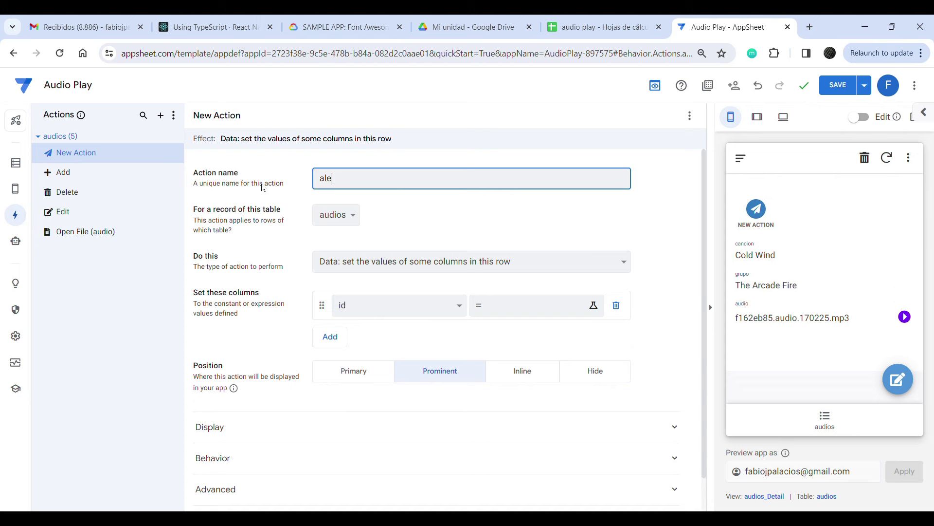
{"action": "key", "text": "BackSpace"}
{"action": "key", "text": "BackSpace"}
{"action": "key", "text": "BackSpace"}
{"action": "type", "text": "random"}
{"action": "key", "text": "Tab"}
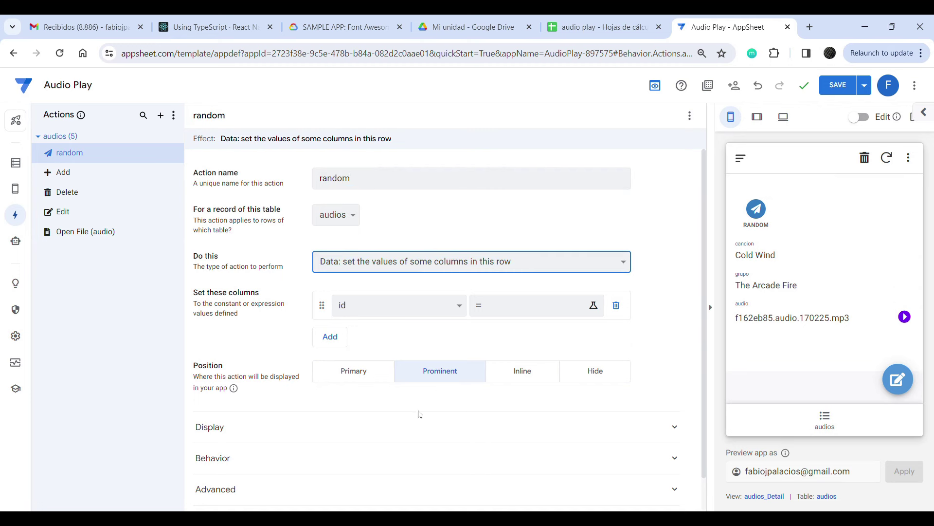
Set the action to External: open a file, with the file expression index(select(audios[audio],[_RowNumber]= randbetween(1, count(audios[id])) ),1)
{"action": "key", "text": "Down"}
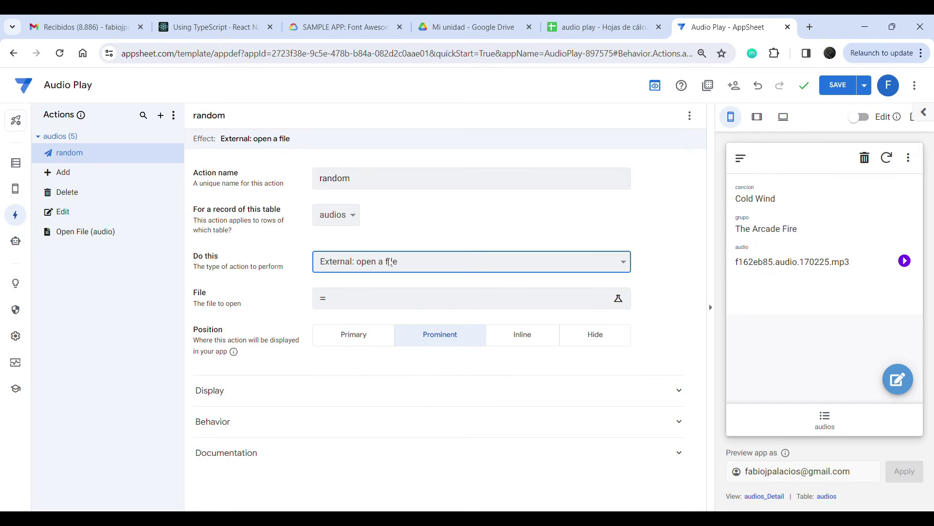
{"action": "left_click", "coordinate": [358, 304]}
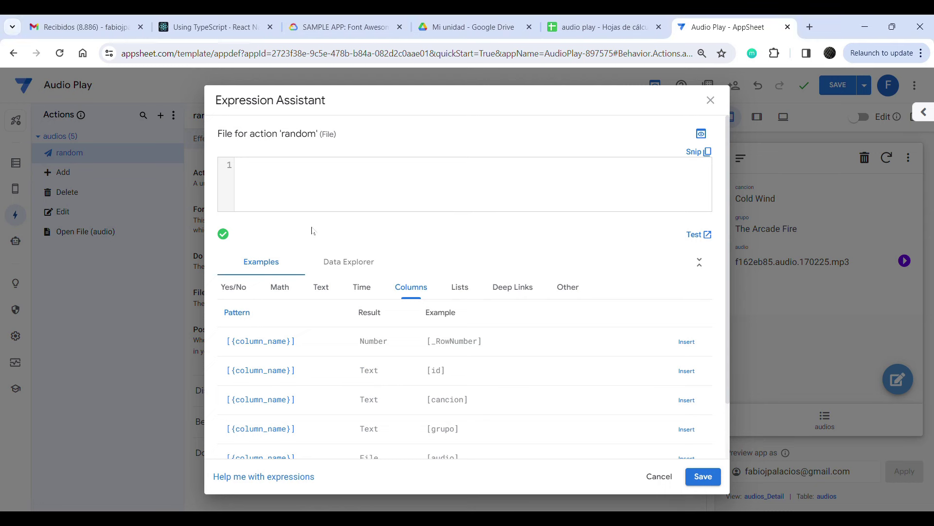
{"action": "type", "text": "index(select(audios[audio],[_RowNumber]= randbetween(1, count(audios[id])) ),1)"}
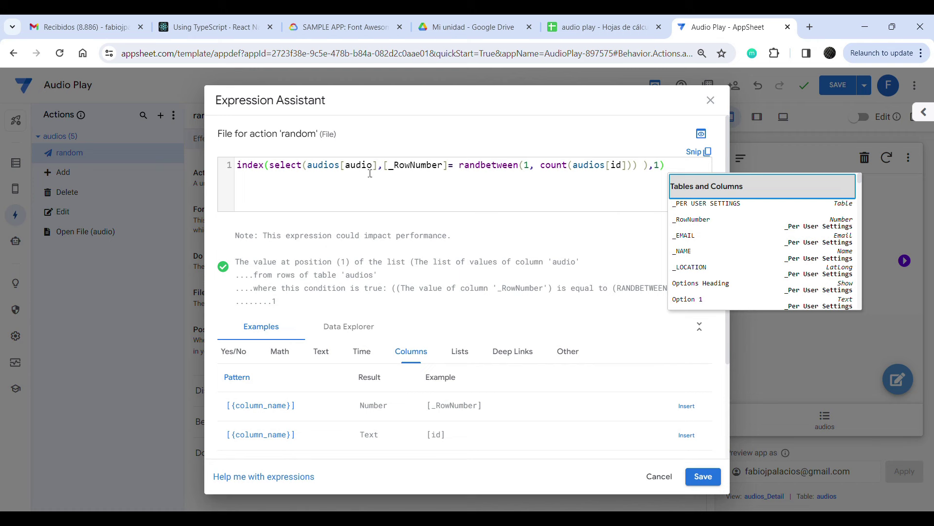
Examine the file expression part by part: the select on audios[audio], the _RowNumber condition, randbetween, count and the closing index
{"action": "left_click", "coordinate": [313, 170]}
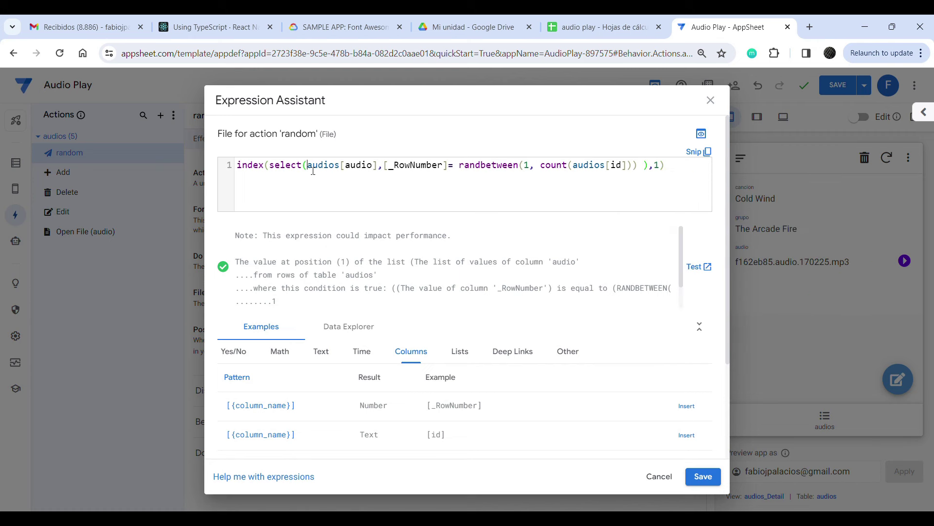
{"action": "left_click_drag", "start_coordinate": [269, 168], "coordinate": [303, 170]}
{"action": "left_click", "coordinate": [345, 168]}
{"action": "left_click_drag", "start_coordinate": [376, 171], "coordinate": [349, 171]}
{"action": "left_click_drag", "start_coordinate": [449, 170], "coordinate": [388, 167]}
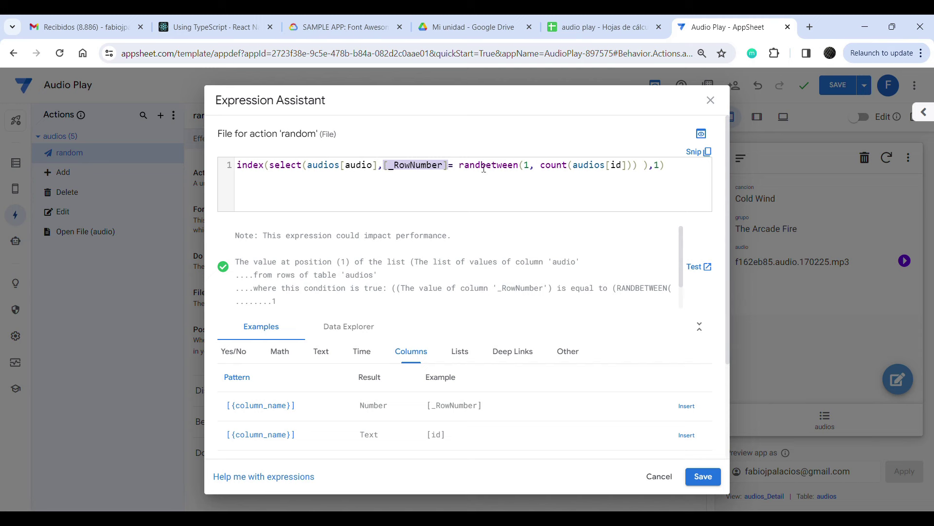
{"action": "left_click", "coordinate": [525, 166]}
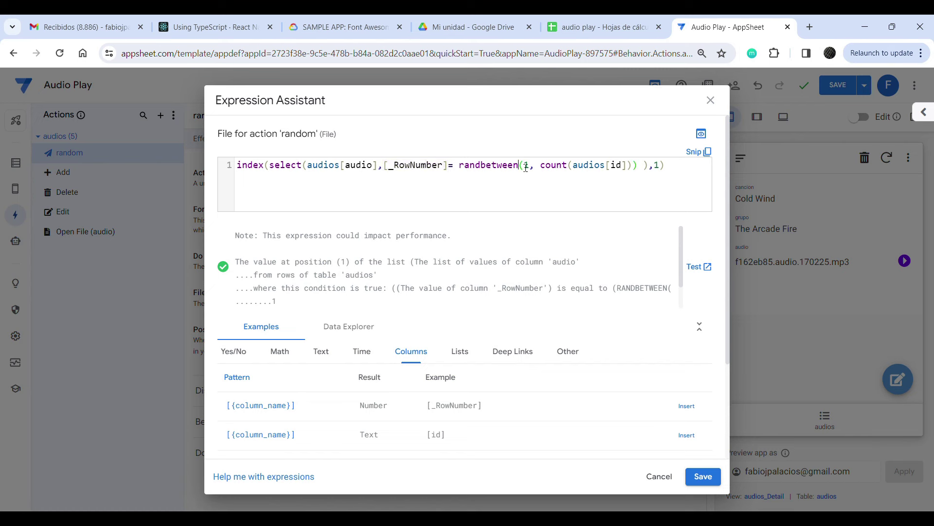
{"action": "left_click_drag", "start_coordinate": [459, 168], "coordinate": [635, 165]}
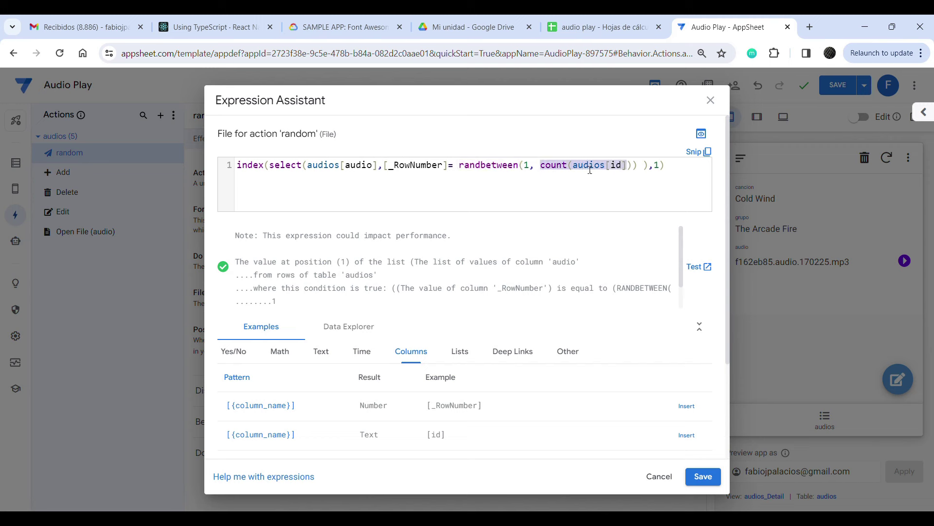
{"action": "left_click", "coordinate": [575, 170]}
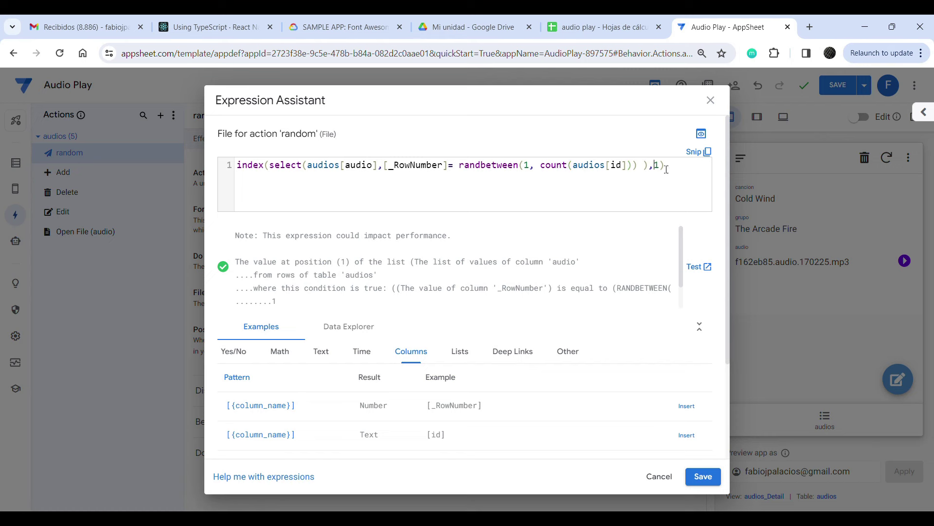
{"action": "left_click_drag", "start_coordinate": [669, 170], "coordinate": [208, 172]}
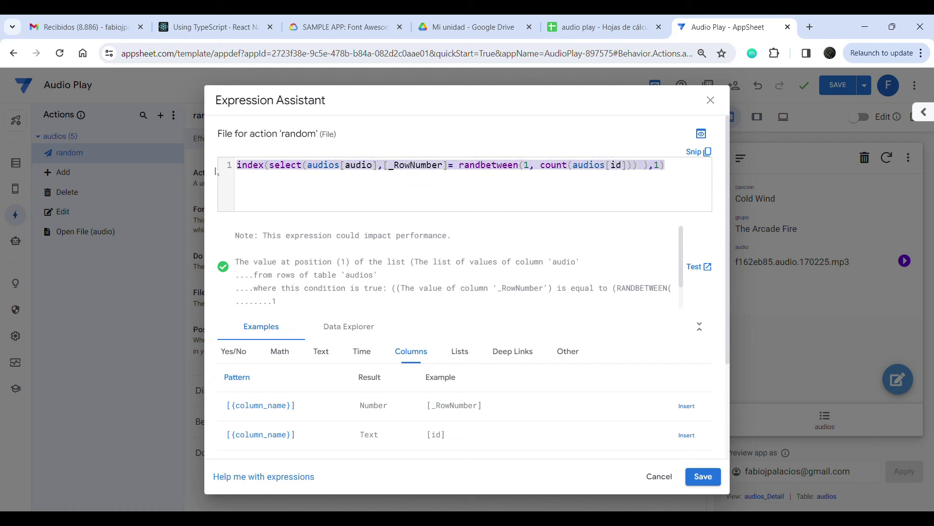
Save the file expression, set the random action's position to Primary and show the audios list in the preview
{"action": "left_click", "coordinate": [704, 476]}
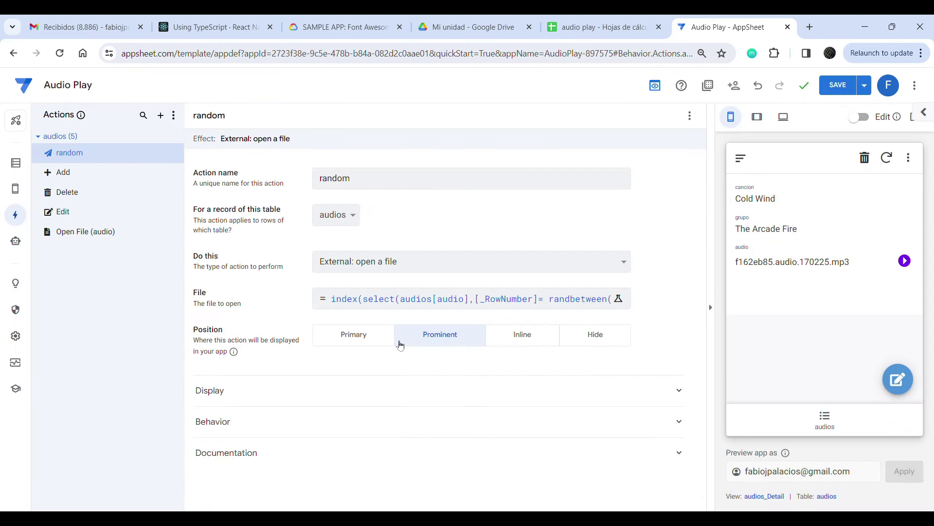
{"action": "left_click", "coordinate": [360, 341]}
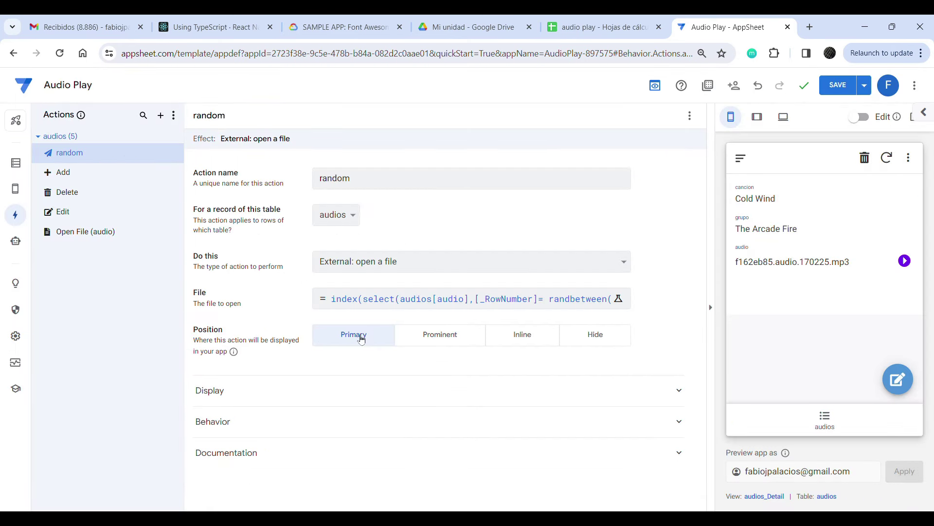
{"action": "left_click", "coordinate": [830, 424]}
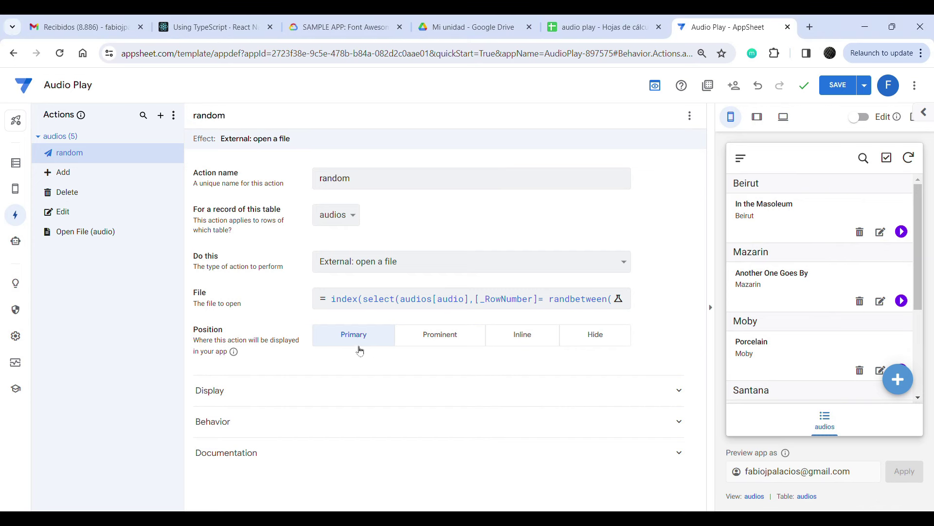
Find icons matching rand and assign the first shuffle arrows icon to the random action
{"action": "left_click", "coordinate": [628, 390]}
{"action": "scroll", "coordinate": [395, 415], "scroll_direction": "down", "scroll_amount": 2}
{"action": "left_click", "coordinate": [395, 384]}
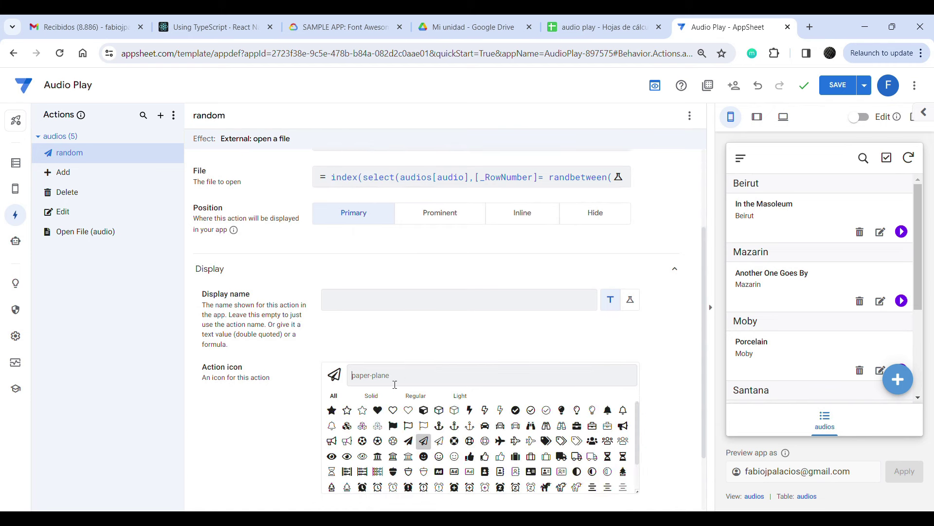
{"action": "type", "text": "rand"}
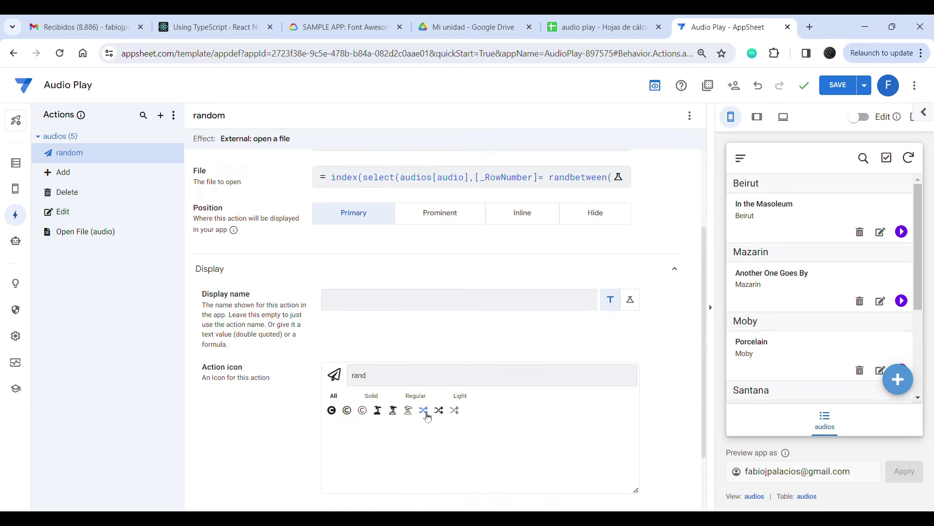
{"action": "left_click", "coordinate": [424, 411]}
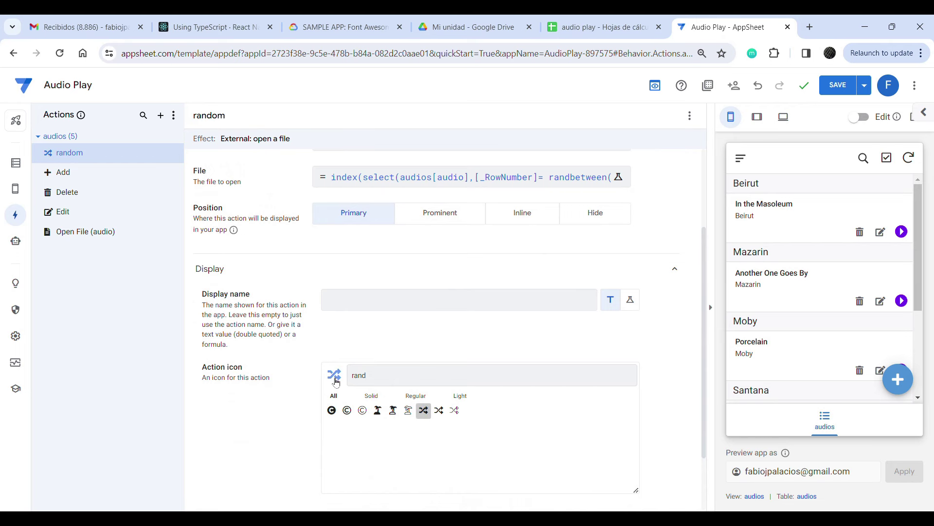
Save the app with the random action's new icon and check the audios list in the preview
{"action": "left_click", "coordinate": [839, 94]}
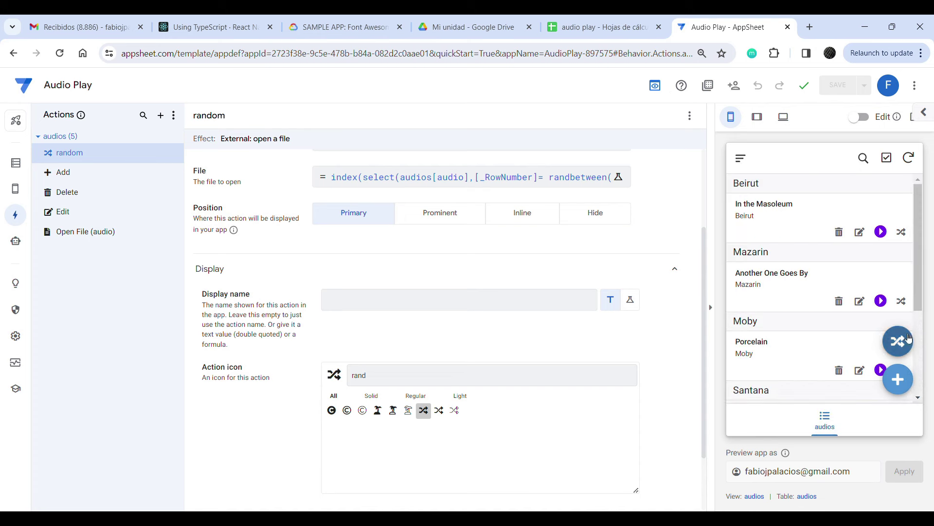
{"action": "scroll", "coordinate": [921, 222], "scroll_direction": "down", "scroll_amount": 2}
{"action": "scroll", "coordinate": [921, 221], "scroll_direction": "up", "scroll_amount": 2}
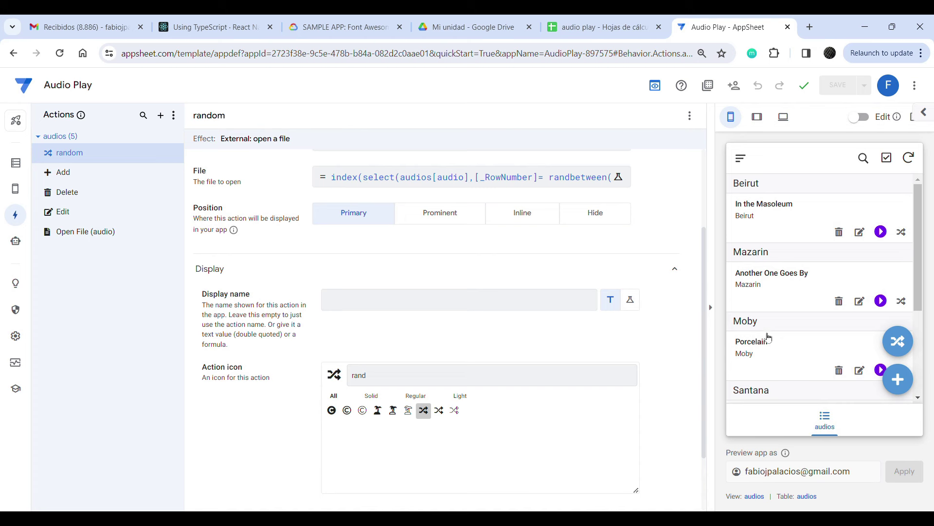
{"action": "scroll", "coordinate": [921, 311], "scroll_direction": "down", "scroll_amount": 3}
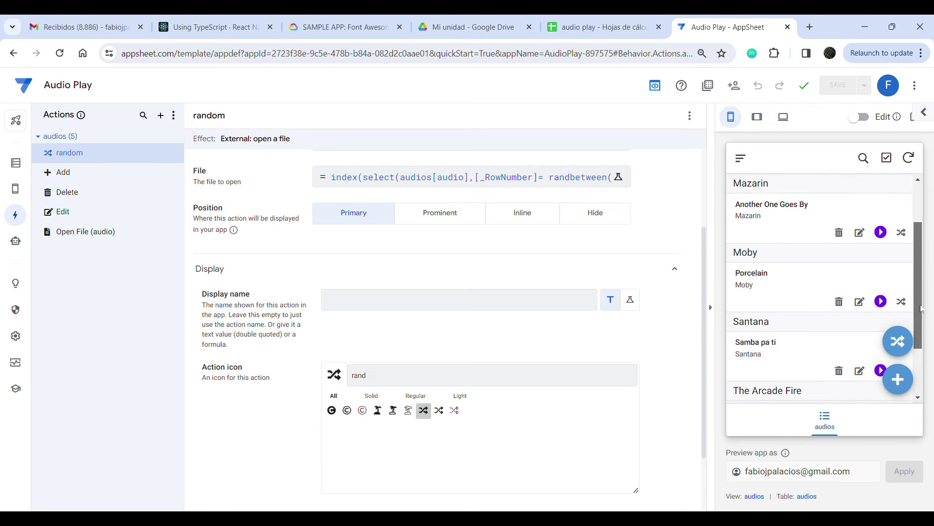
Run the random action from the preview, play the opened song briefly, and close its browser tab
{"action": "left_click", "coordinate": [898, 341]}
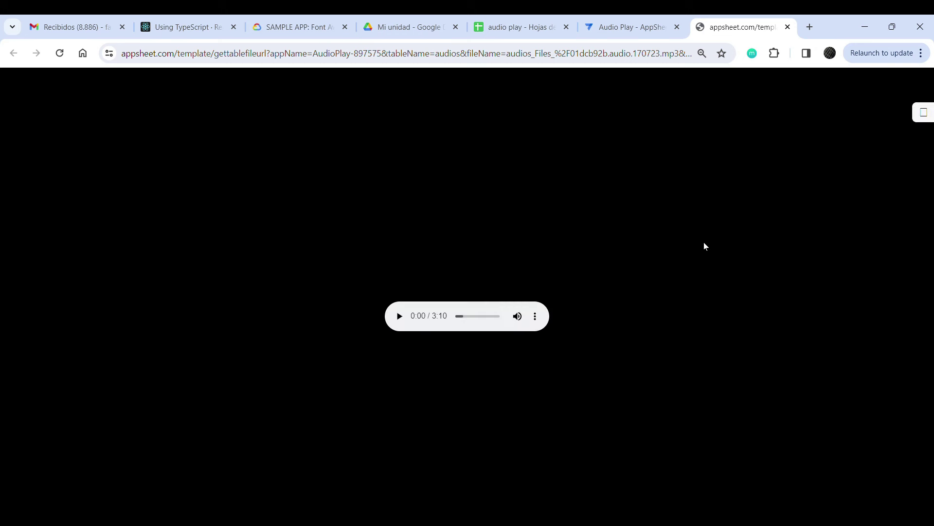
{"action": "left_click", "coordinate": [400, 317]}
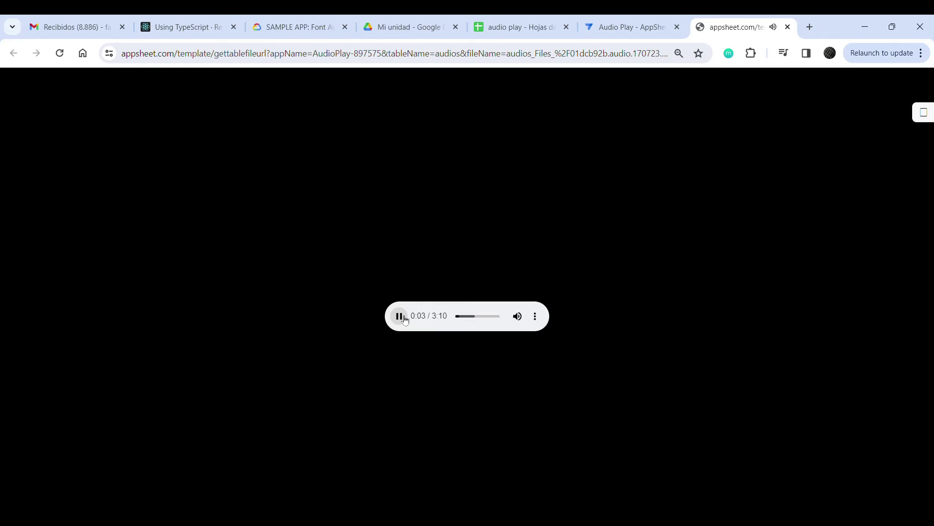
{"action": "left_click", "coordinate": [404, 319]}
{"action": "left_click", "coordinate": [788, 27]}
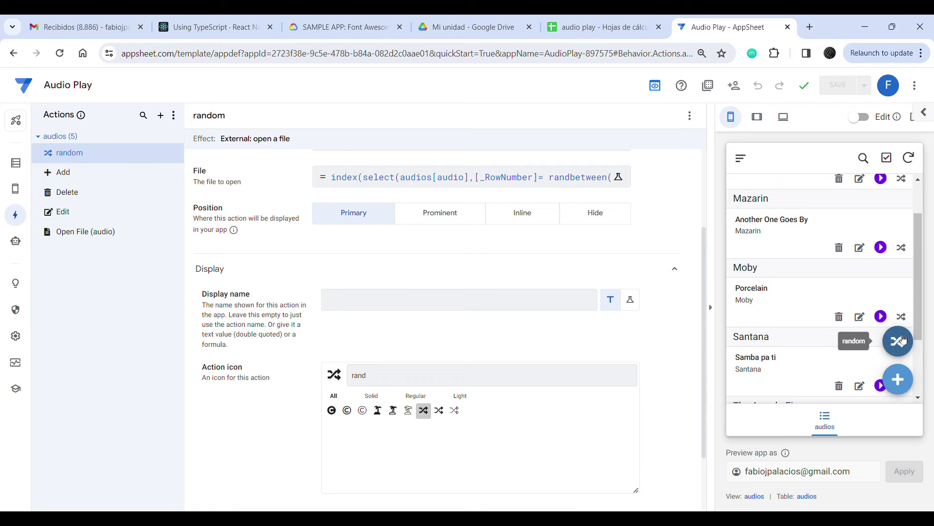
Run the random action once more from the preview to open another song
{"action": "left_click", "coordinate": [902, 340]}
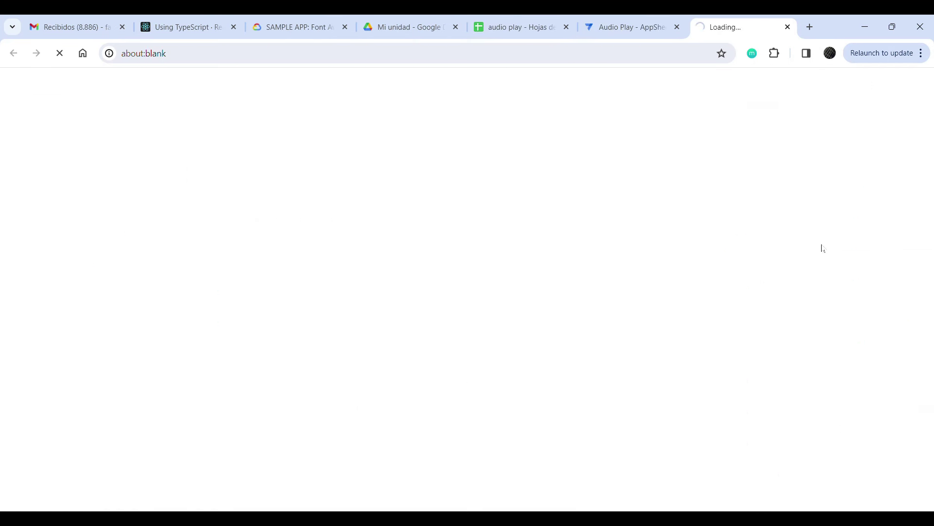